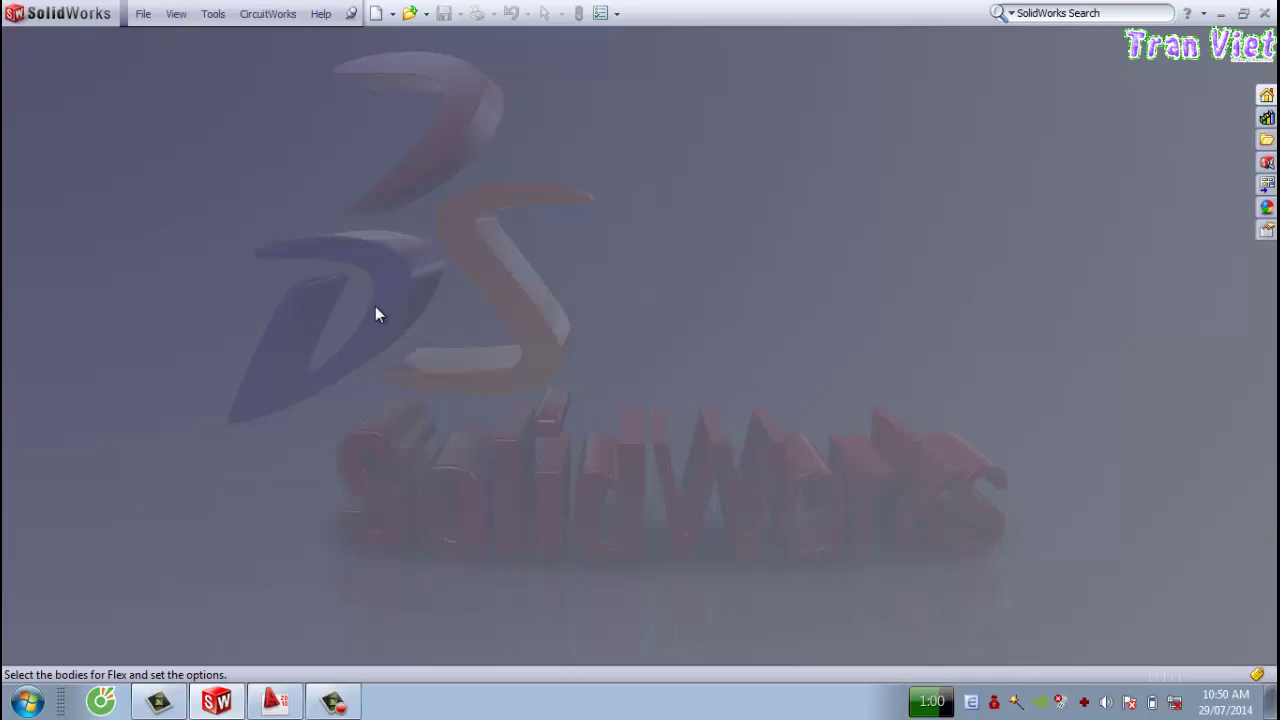
# Open the block-part drawing 0.SLDDRW and fit its whole sheet in view
pyautogui.click(409, 14)
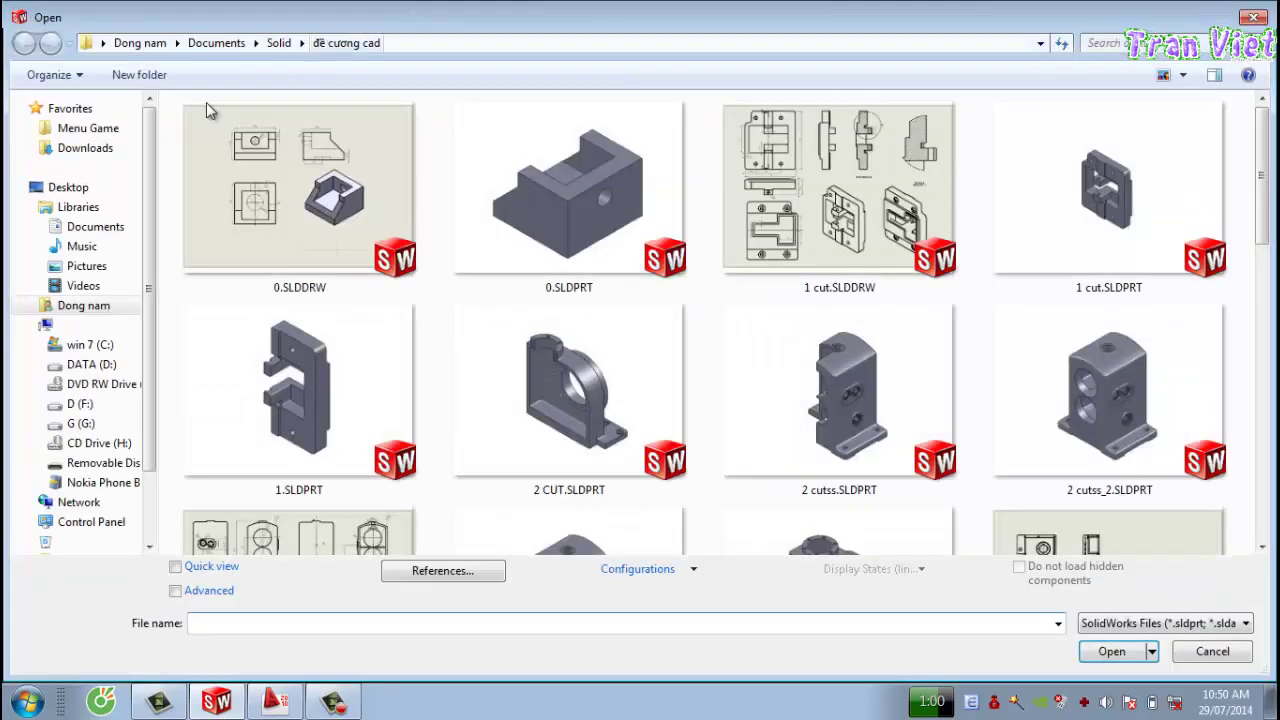
pyautogui.click(240, 172)
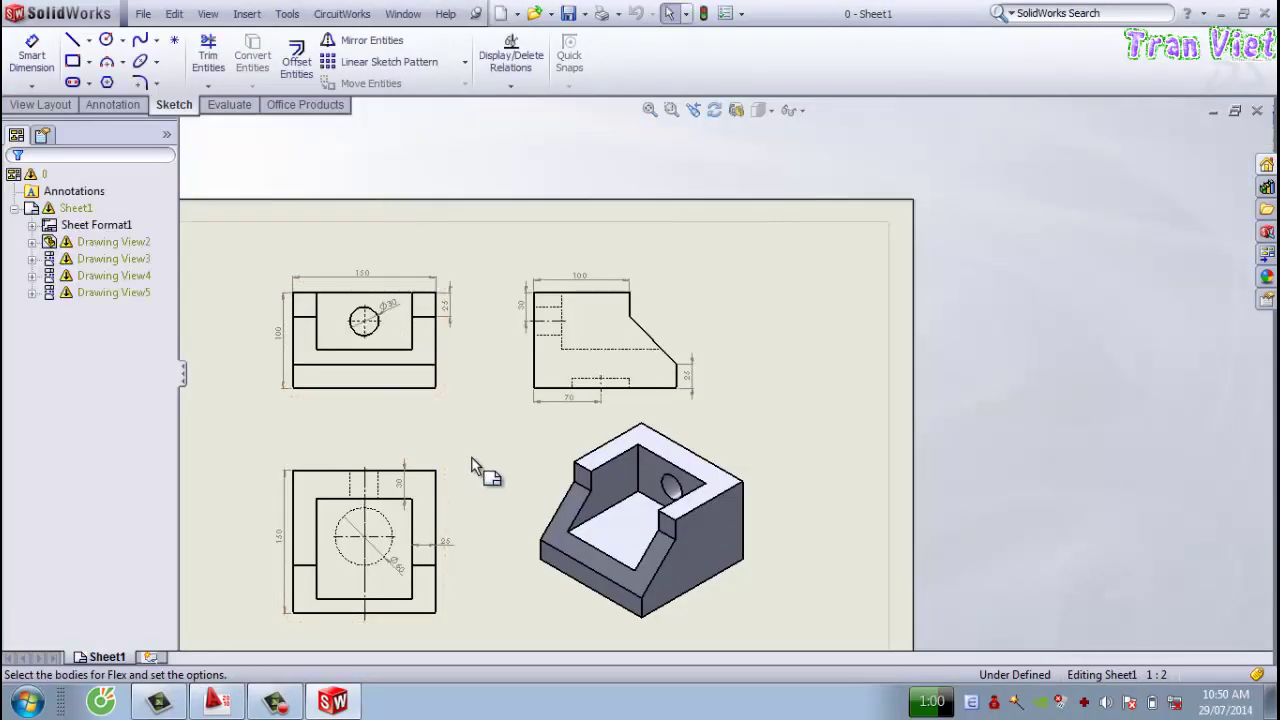
pyautogui.press('f')
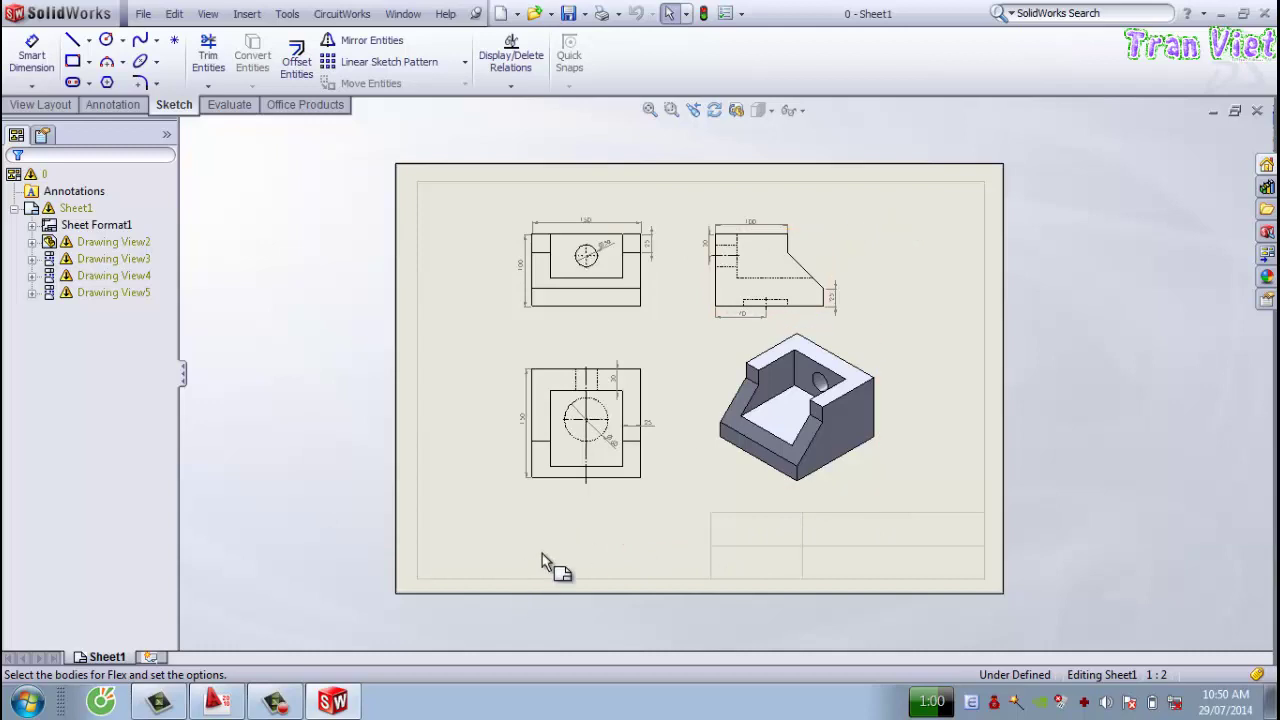
pyautogui.scroll(-2, 550, 570)
pyautogui.scroll(1, 735, 290)
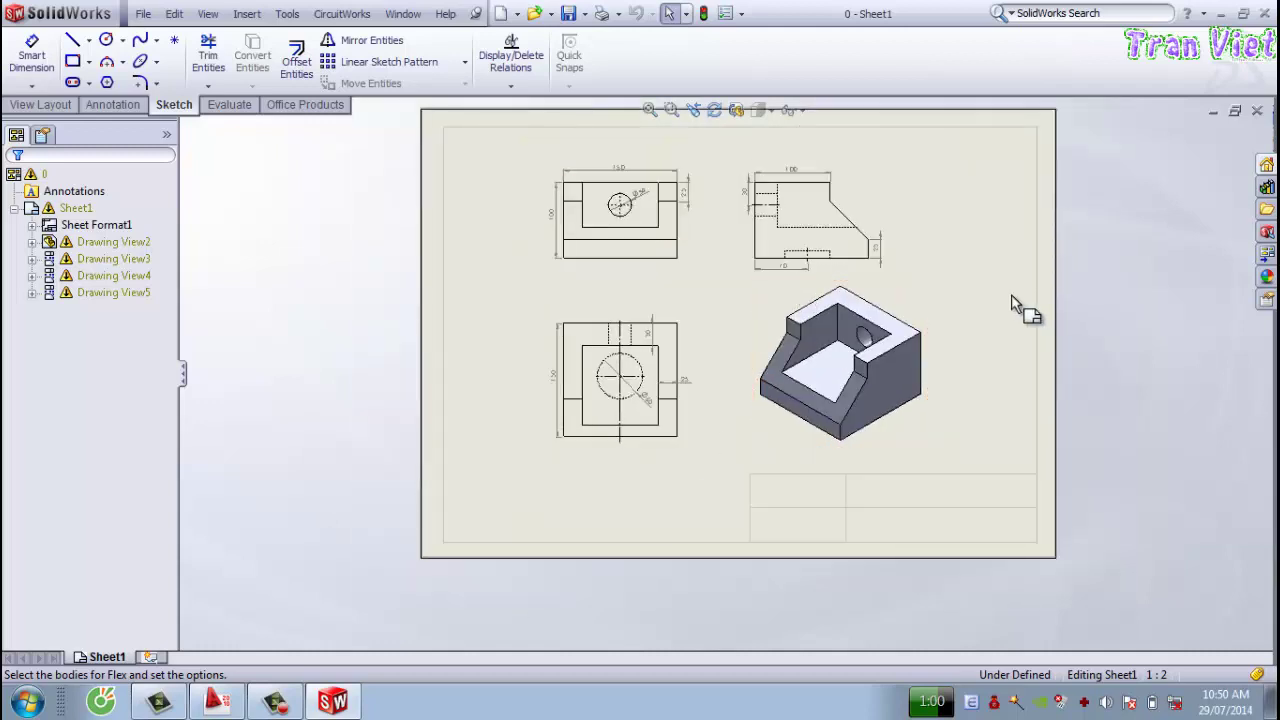
pyautogui.scroll(1, 710, 320)
pyautogui.scroll(-1, 672, 289)
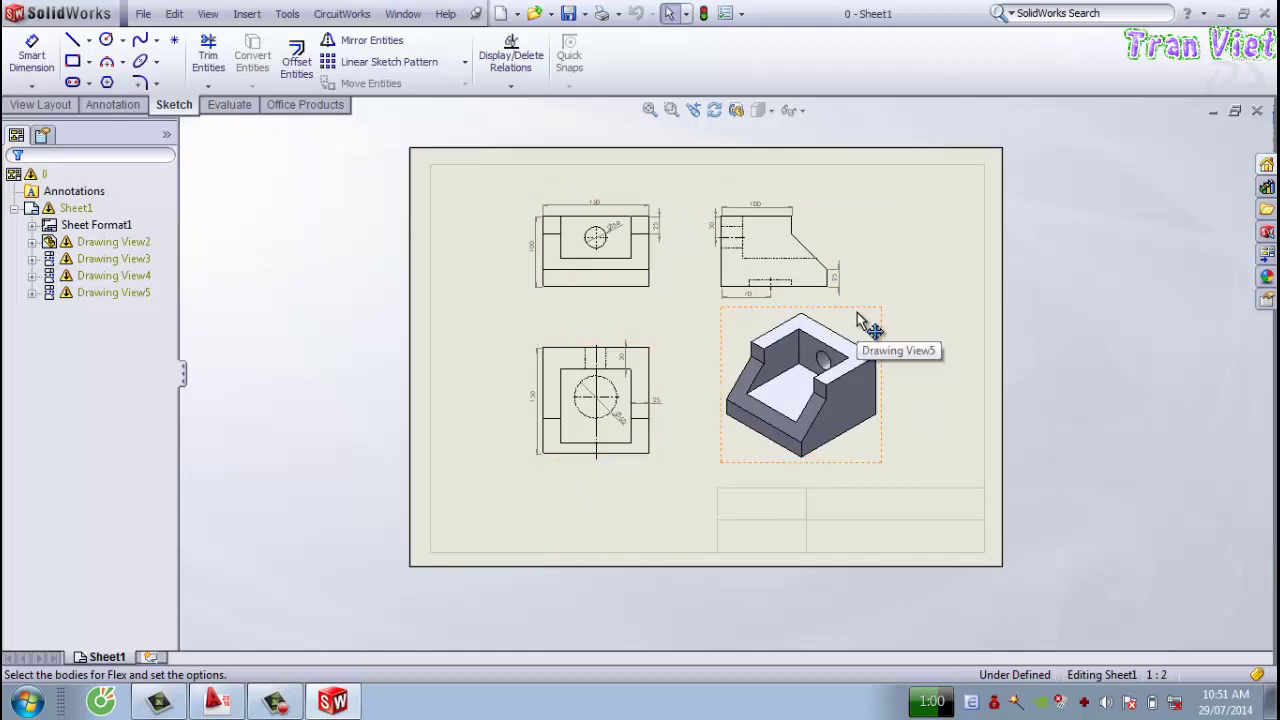
# Save a copy of the drawing to the Desktop as 0.DWG in Dwg (*.dwg) format
pyautogui.click(586, 14)
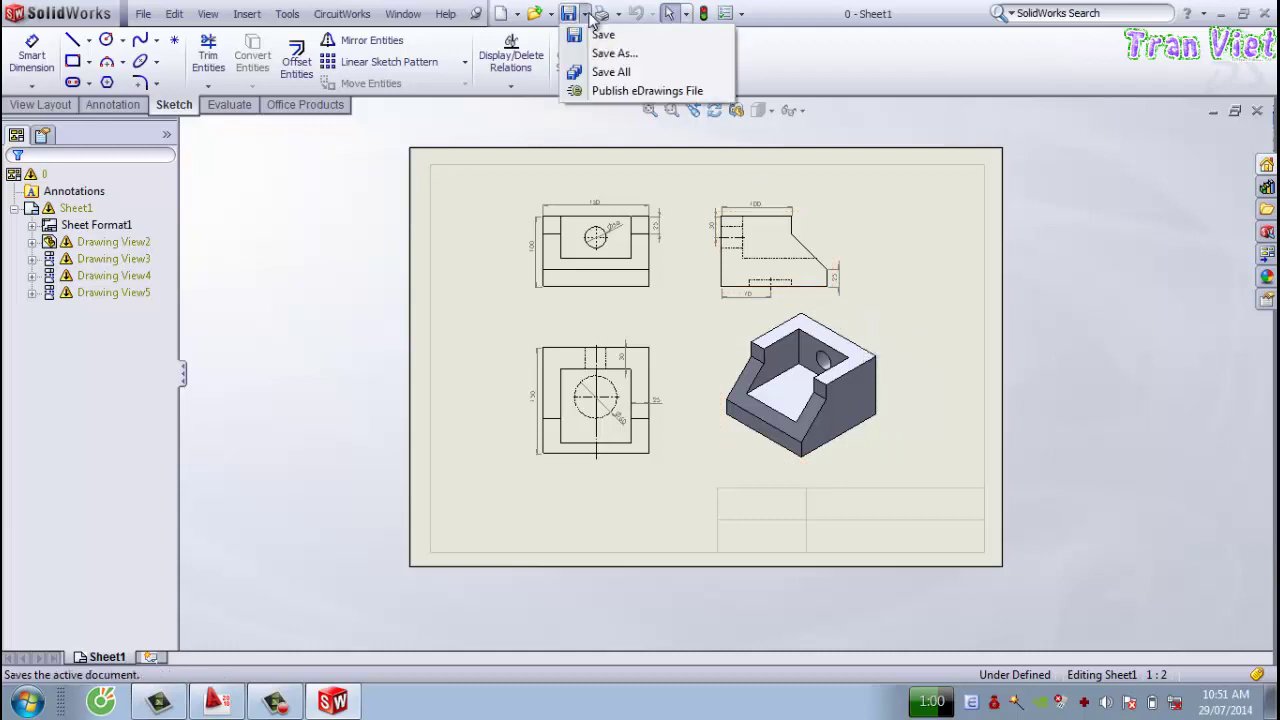
pyautogui.click(596, 57)
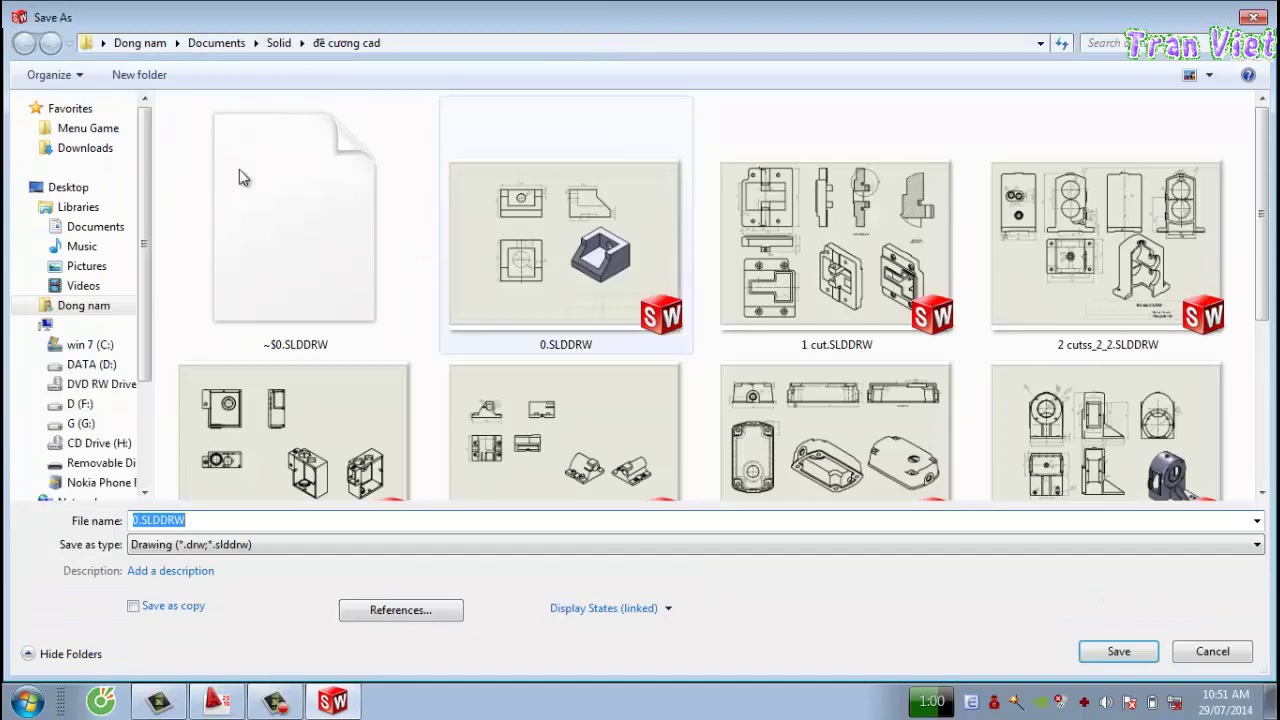
pyautogui.click(80, 190)
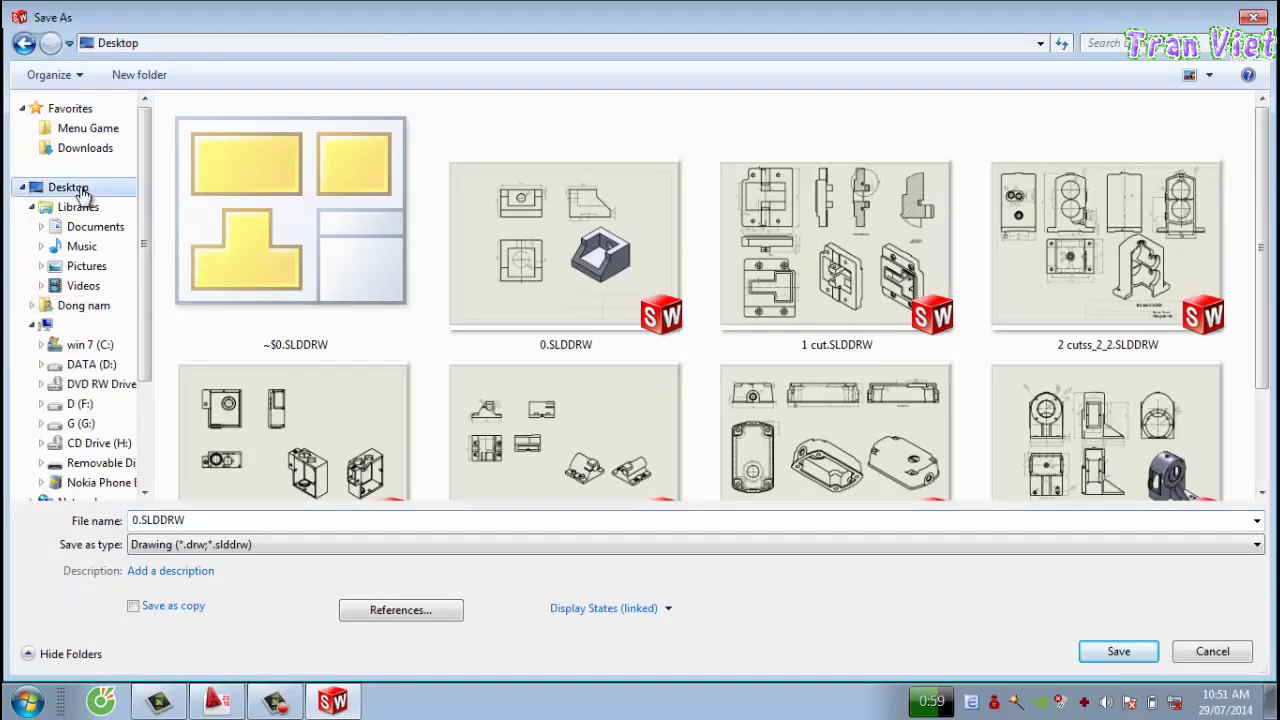
pyautogui.click(210, 550)
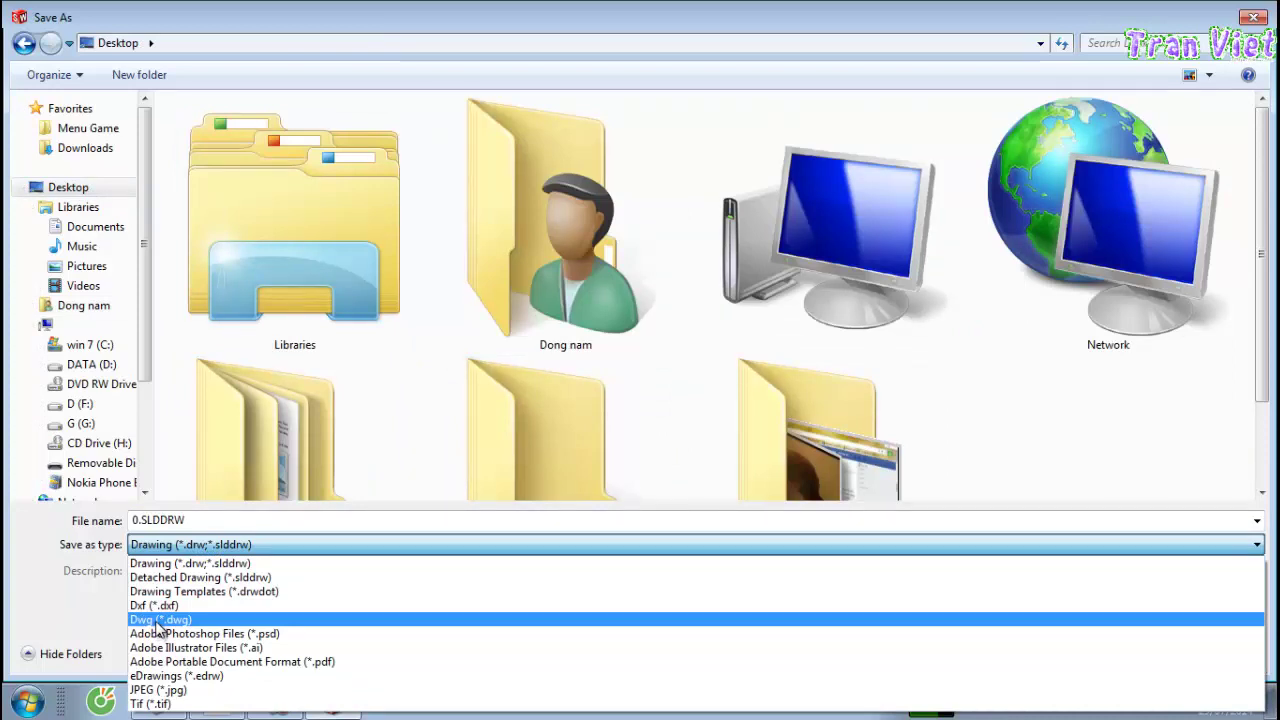
pyautogui.click(158, 621)
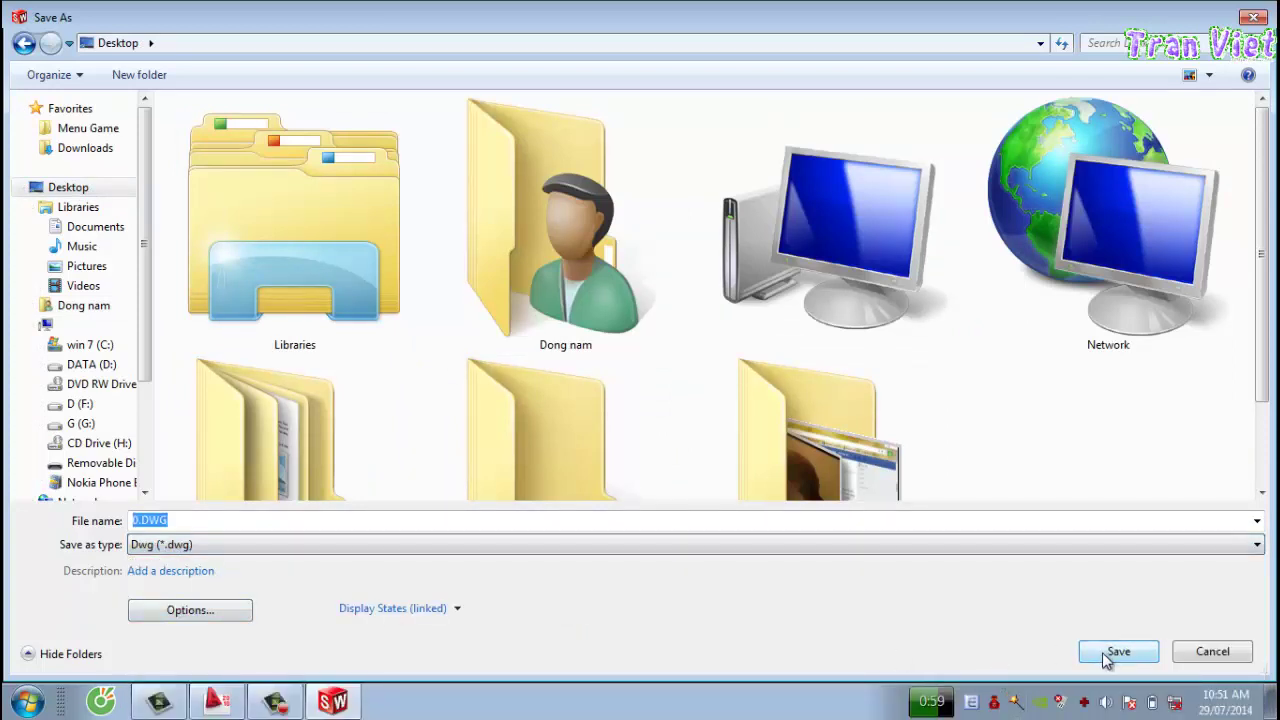
pyautogui.click(1107, 660)
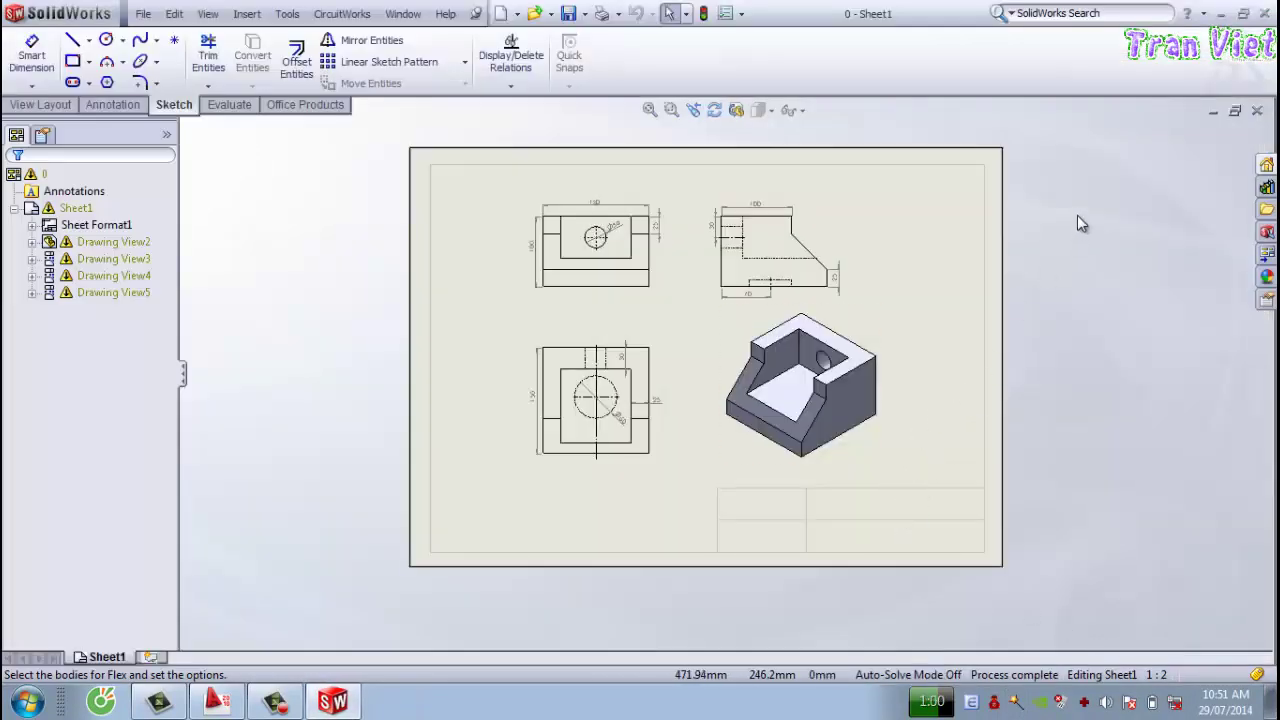
# Close the SolidWorks drawing and open 0.DWG from the Desktop in AutoCAD 2010
pyautogui.click(1258, 111)
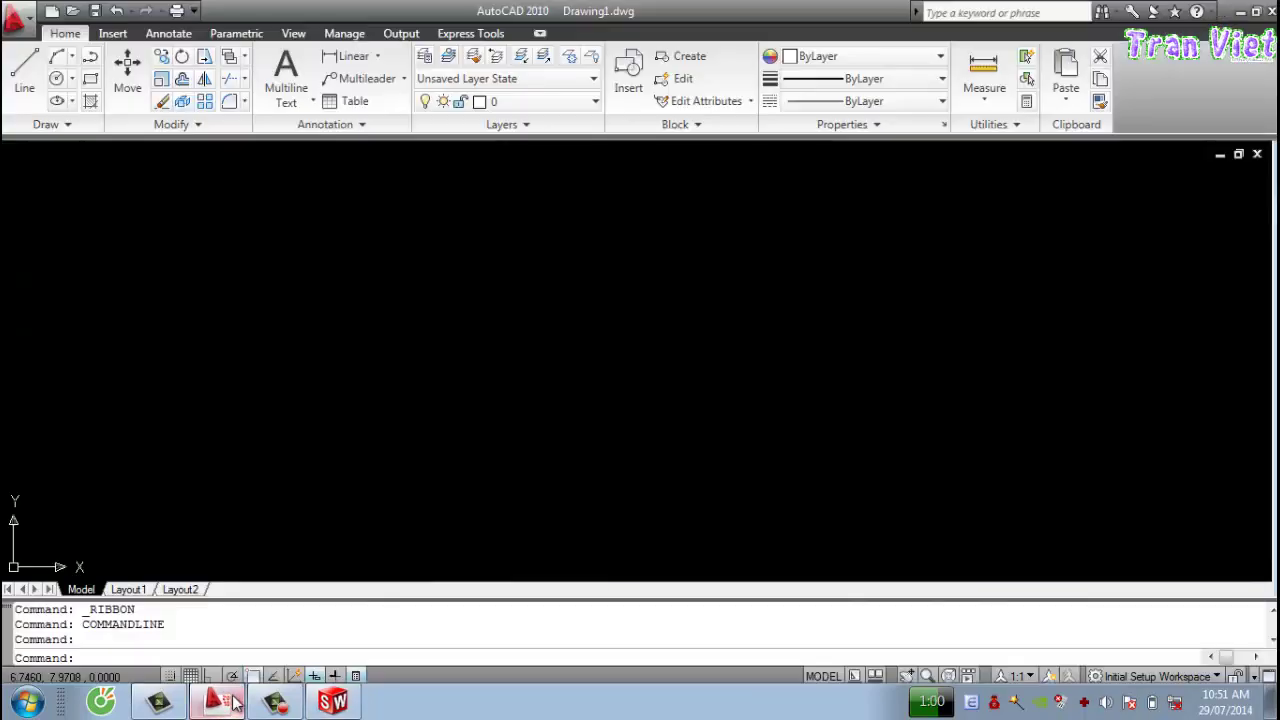
pyautogui.click(220, 701)
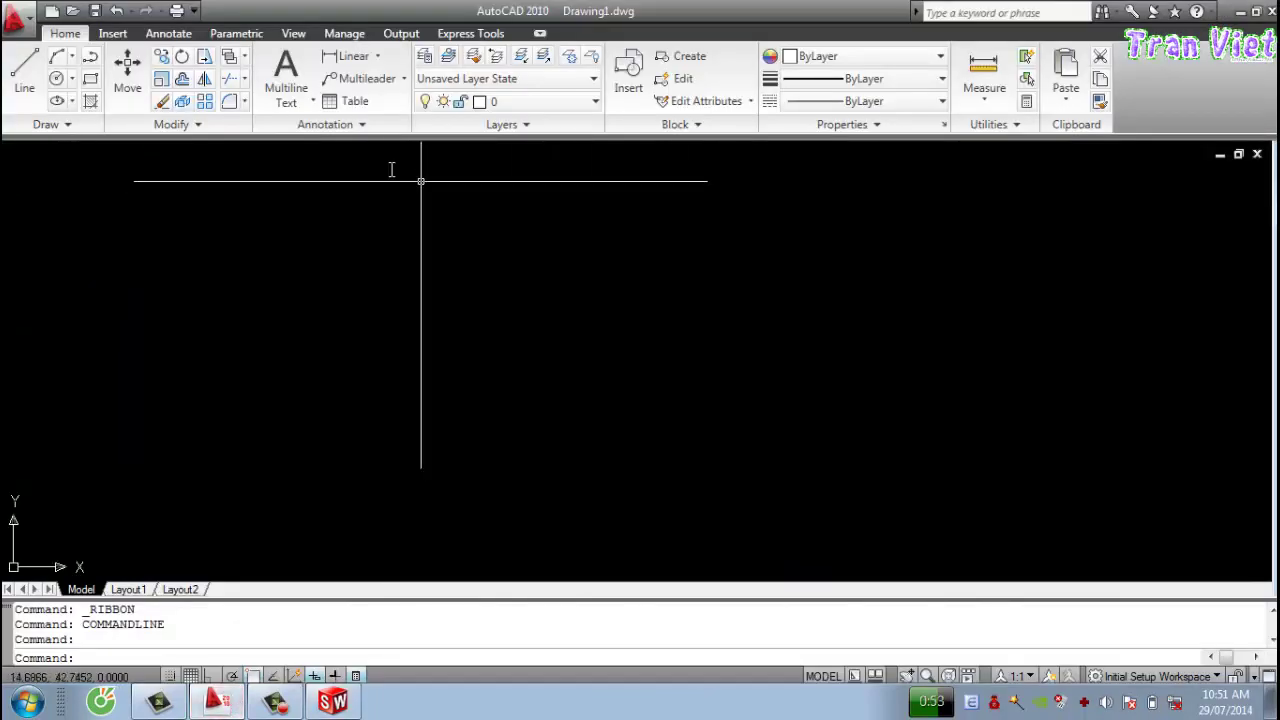
pyautogui.click(73, 11)
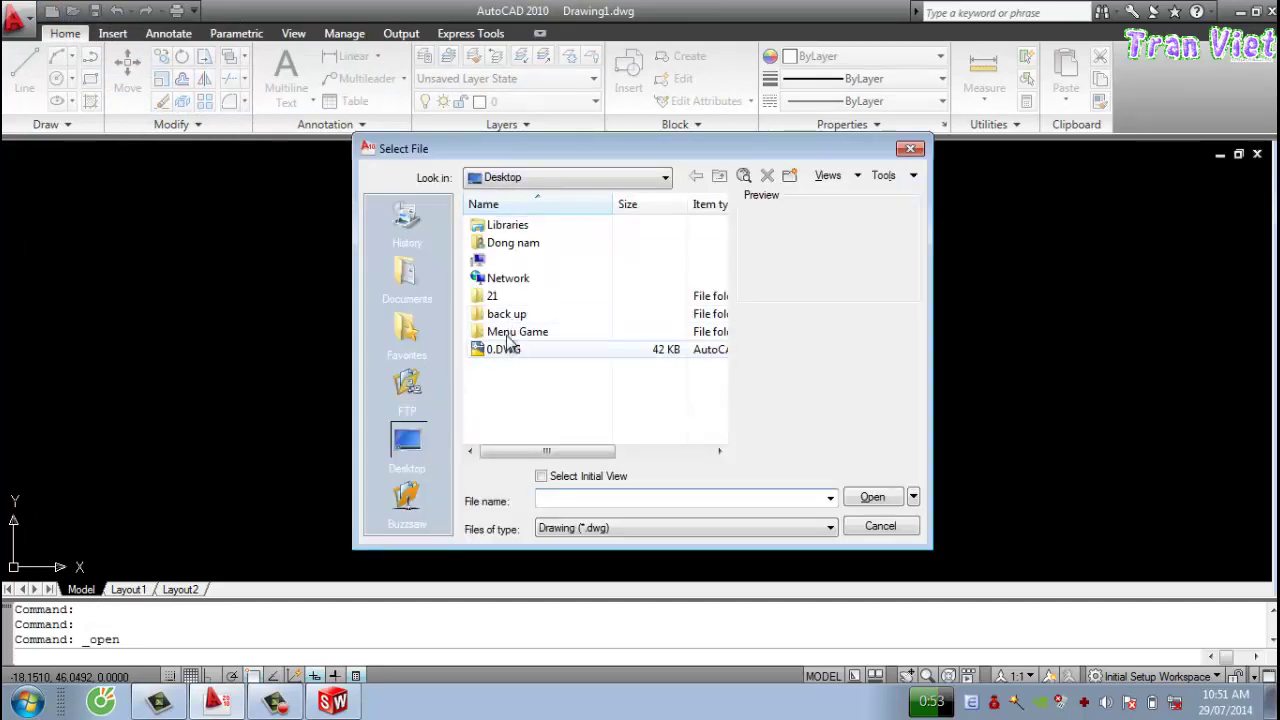
pyautogui.click(533, 358)
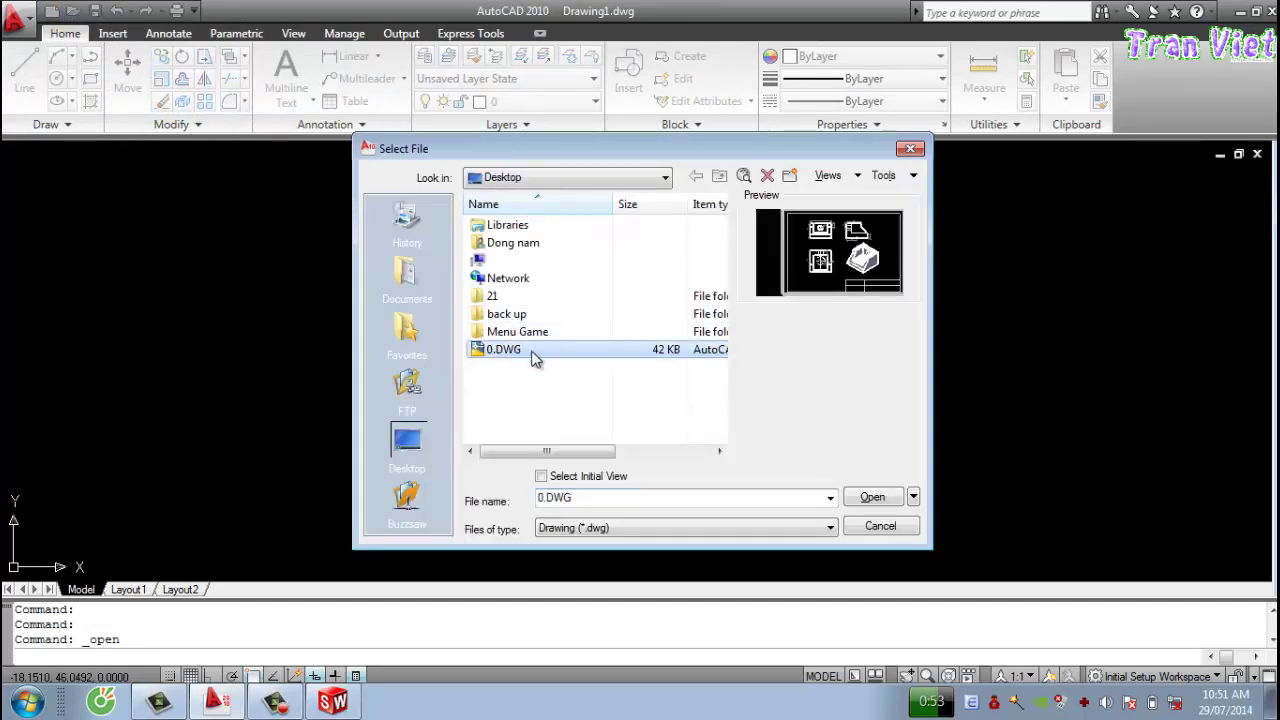
pyautogui.click(872, 498)
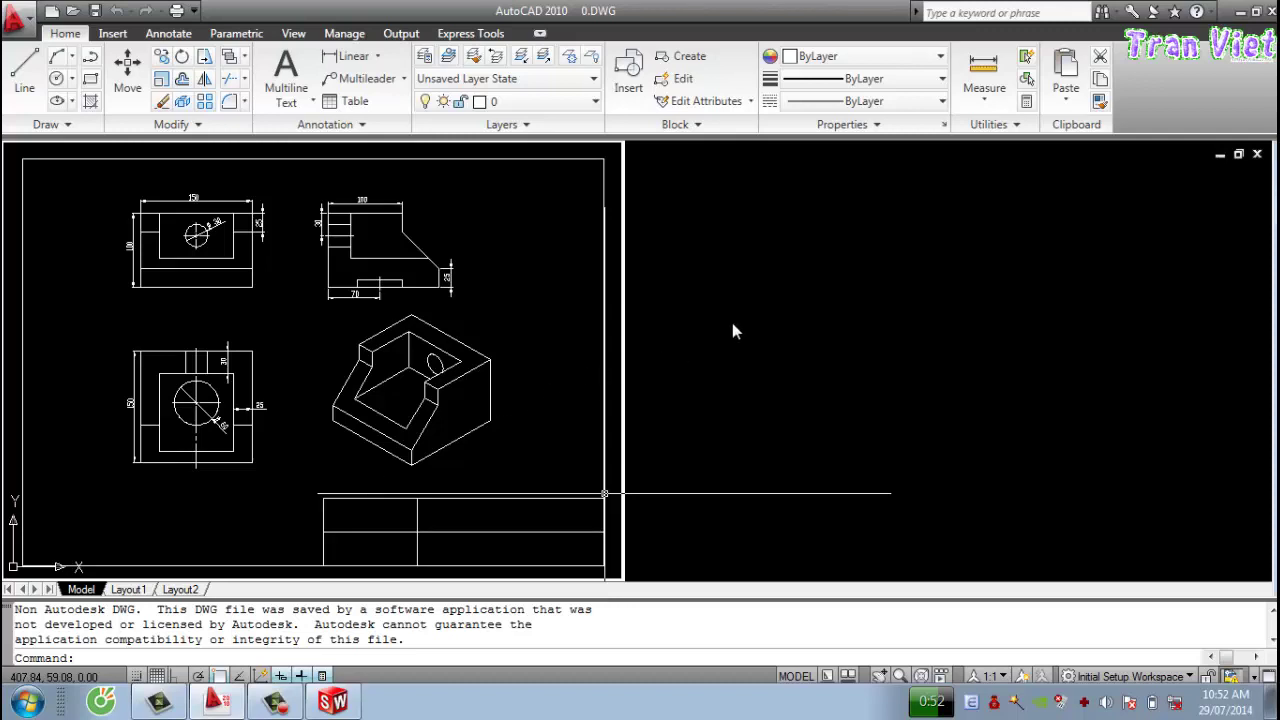
pyautogui.moveTo(471, 380); pyautogui.dragTo(849, 366, button='middle')
pyautogui.scroll(3, 740, 378)
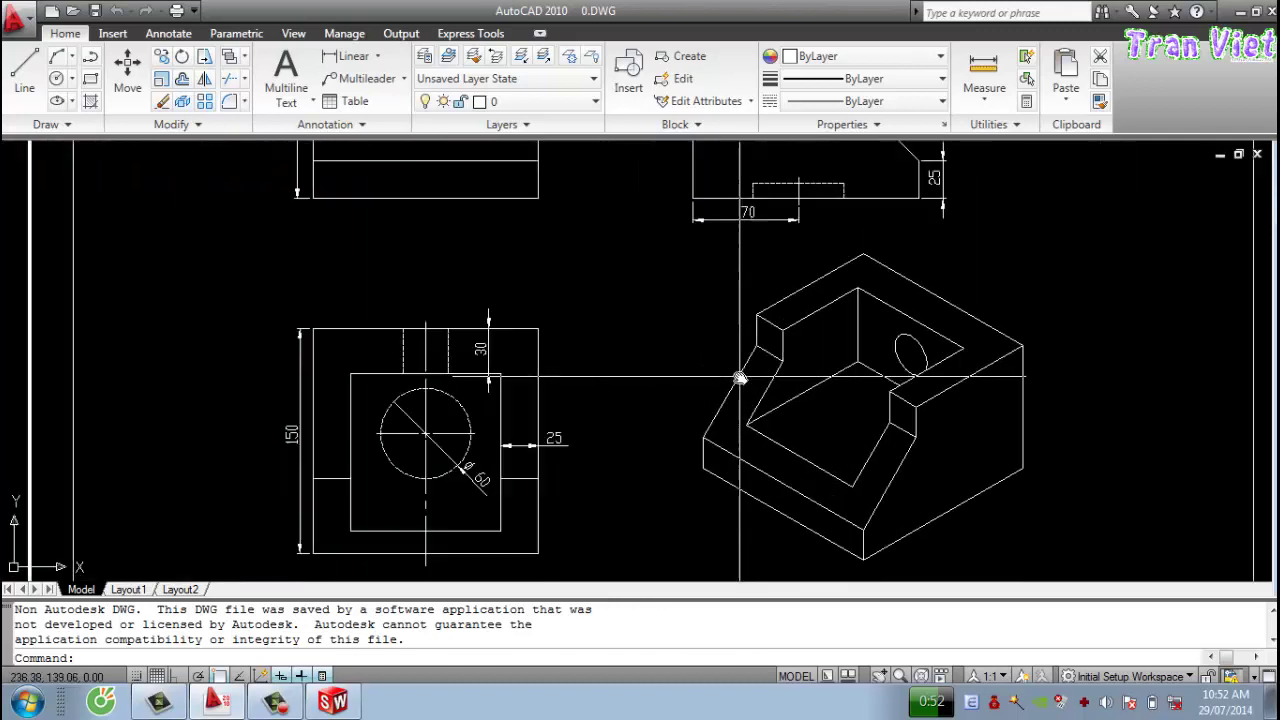
pyautogui.scroll(-3, 740, 378)
pyautogui.scroll(1, 714, 397)
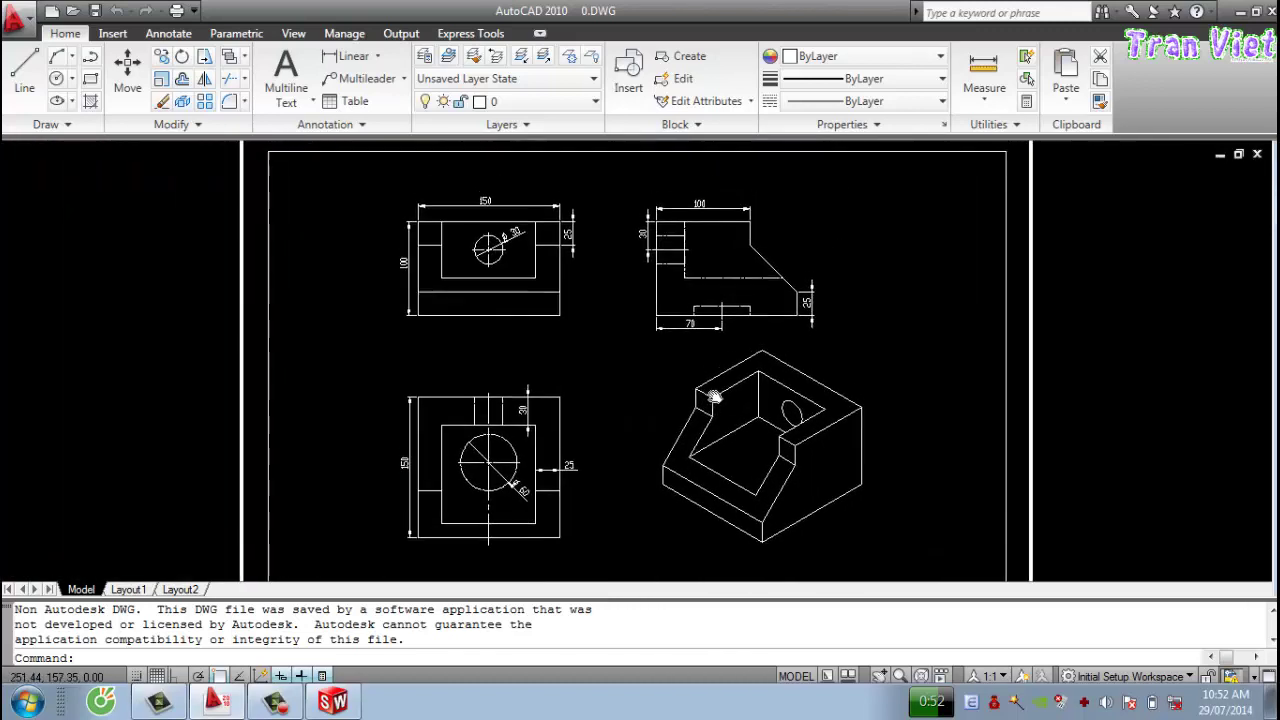
pyautogui.moveTo(714, 397); pyautogui.dragTo(723, 334, button='middle')
pyautogui.scroll(3, 600, 429)
pyautogui.moveTo(600, 429); pyautogui.dragTo(633, 467, button='middle')
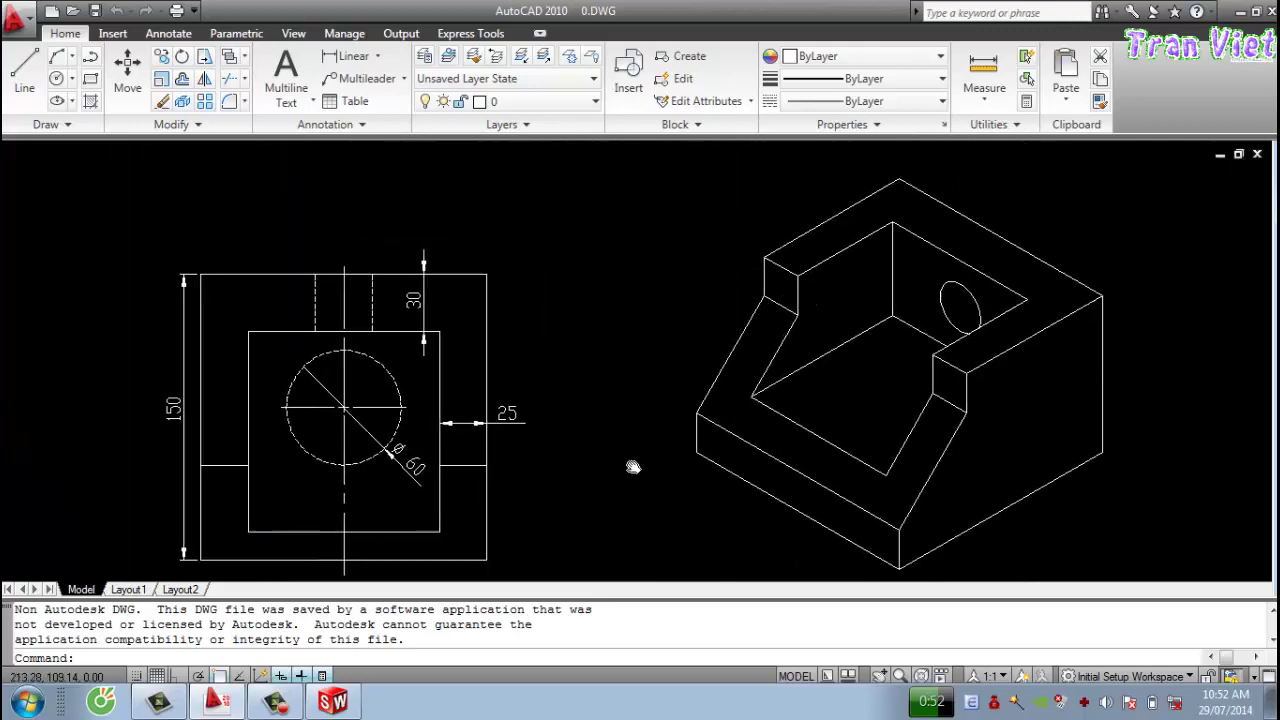
pyautogui.scroll(-3, 633, 467)
pyautogui.moveTo(614, 409); pyautogui.dragTo(500, 429, button='middle')
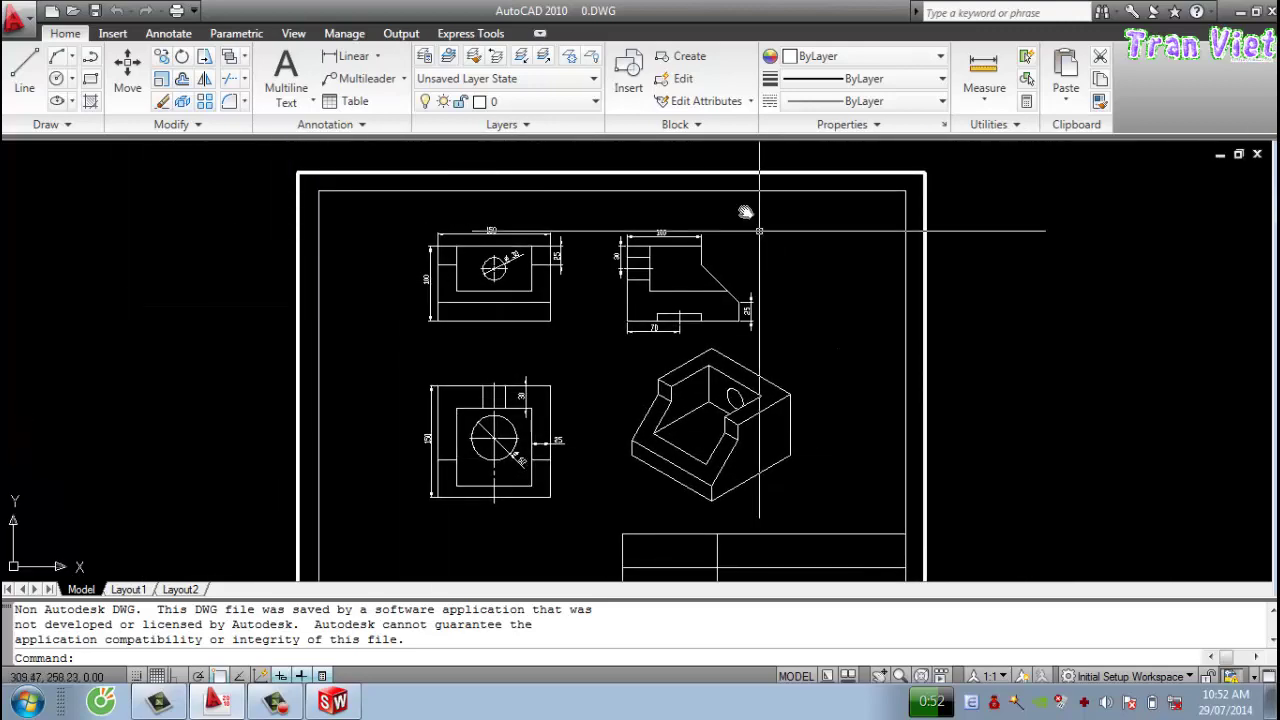
pyautogui.scroll(3, 640, 340)
pyautogui.scroll(2, 678, 329)
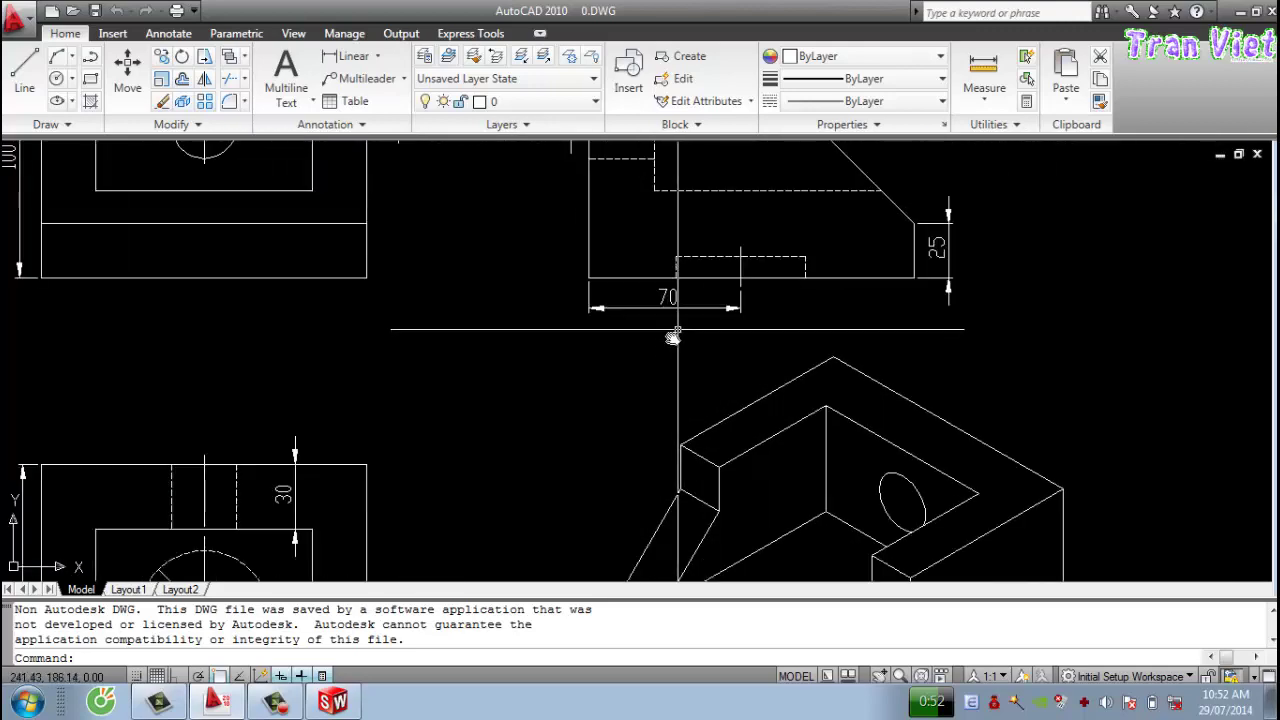
pyautogui.scroll(1, 674, 337)
pyautogui.scroll(-1, 623, 423)
pyautogui.moveTo(623, 423); pyautogui.dragTo(891, 194, button='middle')
pyautogui.scroll(-3, 855, 268)
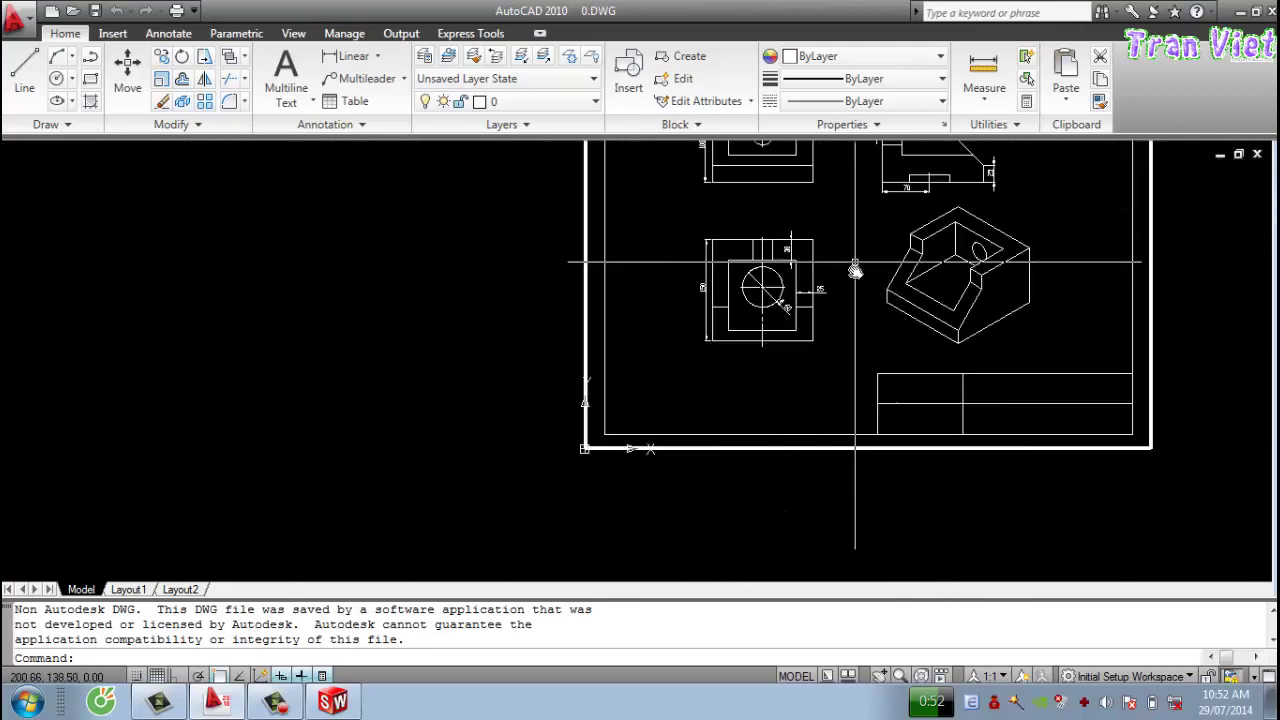
pyautogui.moveTo(855, 268); pyautogui.dragTo(645, 370, button='middle')
pyautogui.scroll(2, 657, 394)
pyautogui.scroll(2, 651, 391)
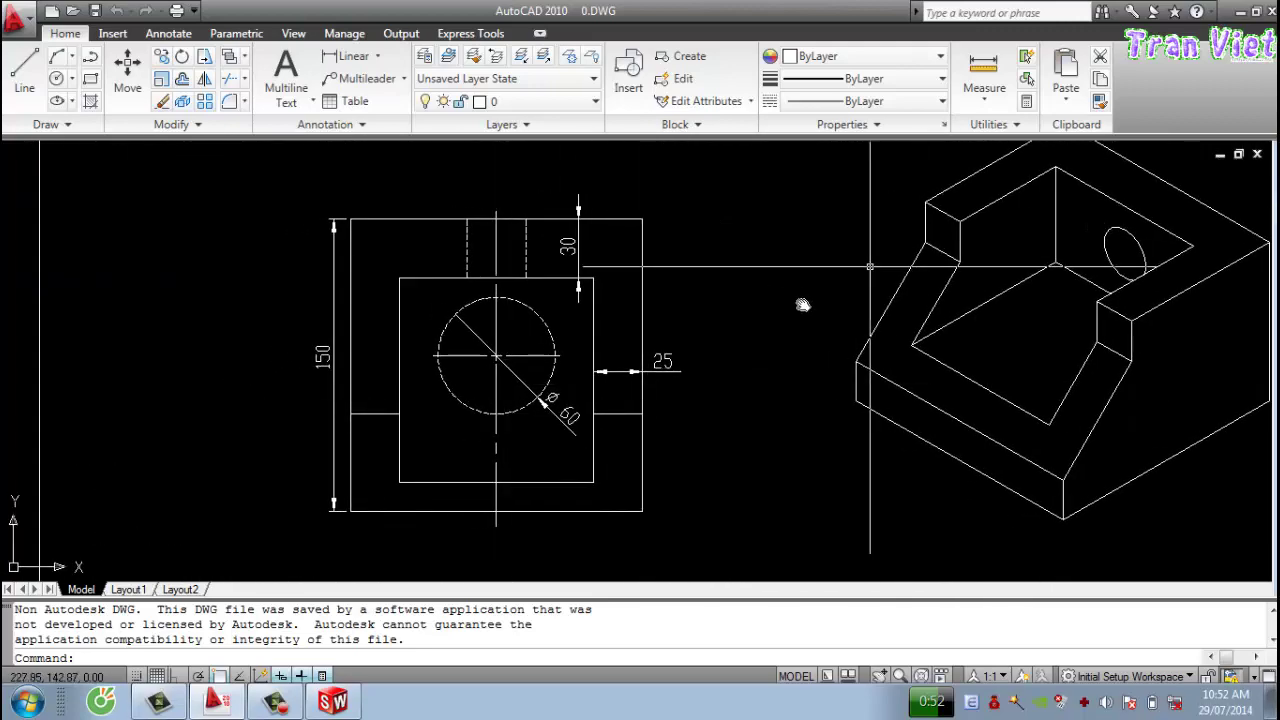
pyautogui.scroll(-2, 706, 337)
pyautogui.scroll(-3, 712, 335)
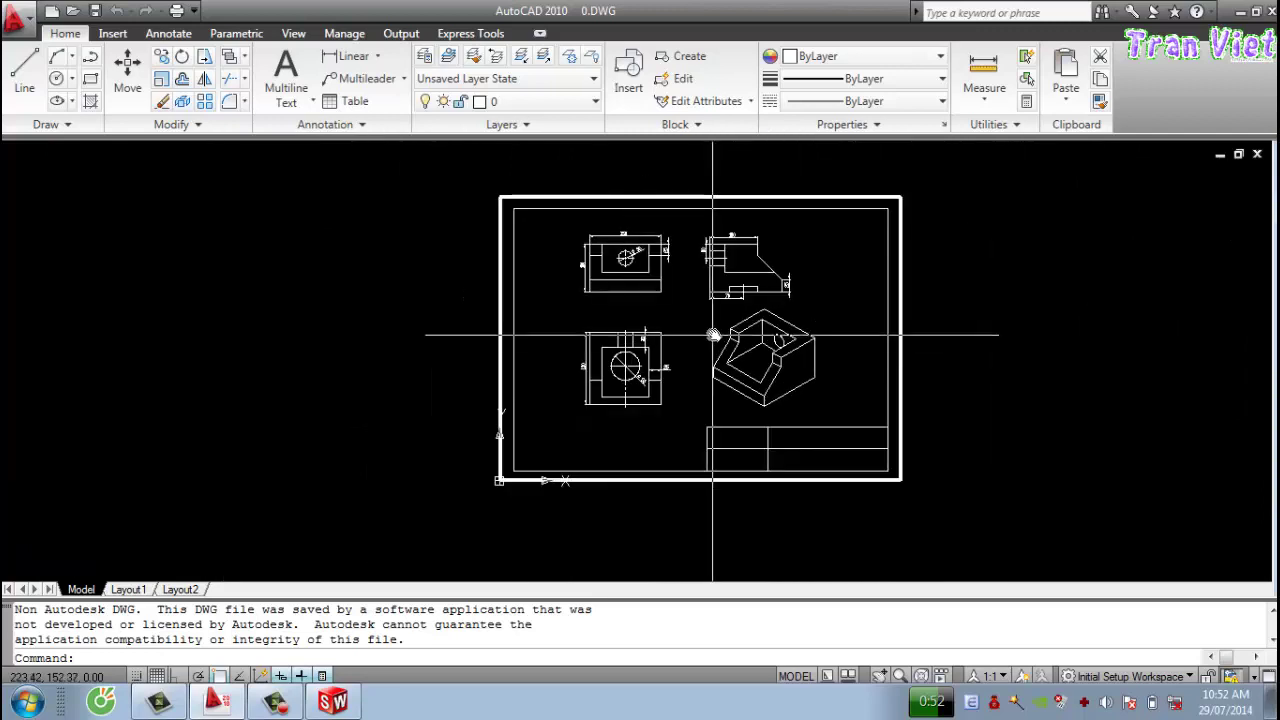
pyautogui.scroll(3, 712, 335)
pyautogui.moveTo(697, 334)
pyautogui.mouseDown(button='middle')
pyautogui.moveTo(649, 354)
pyautogui.moveTo(710, 348)
pyautogui.moveTo(703, 356)
pyautogui.mouseUp(button='middle')
pyautogui.scroll(-1, 655, 352)
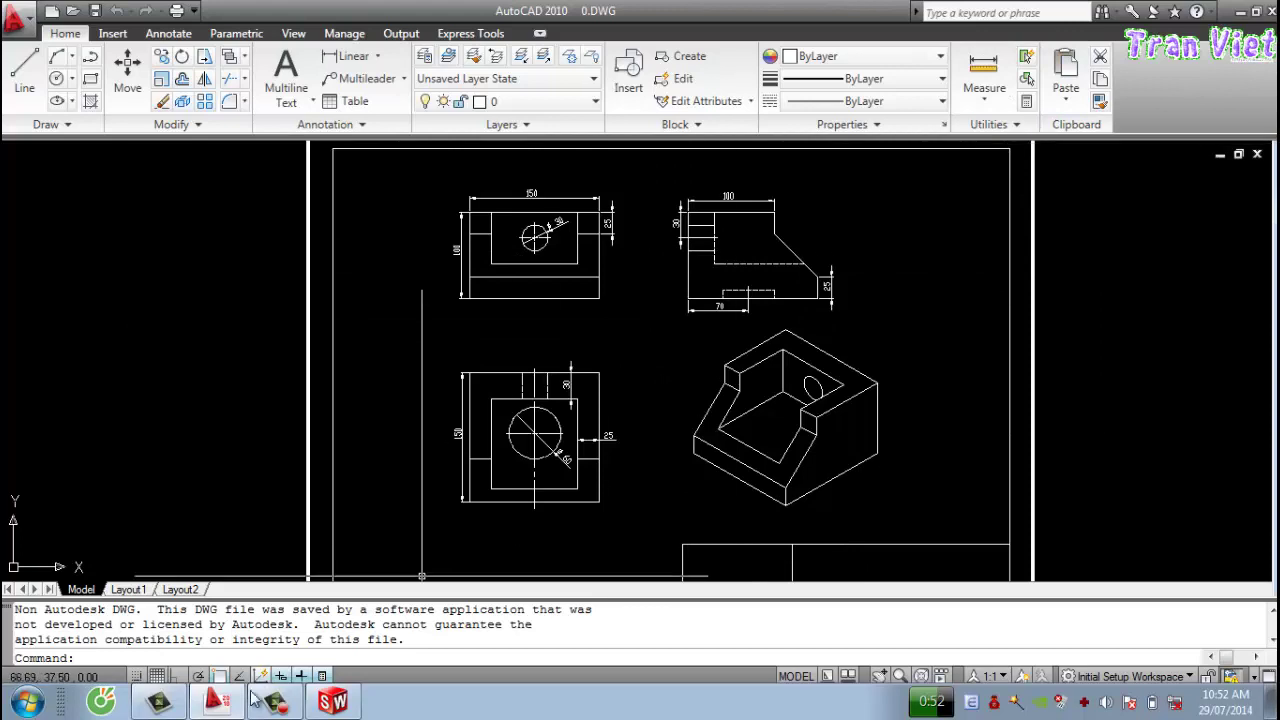
# Create a new SolidWorks drawing on an A3 (ISO) sheet without inserting a model view
pyautogui.click(333, 702)
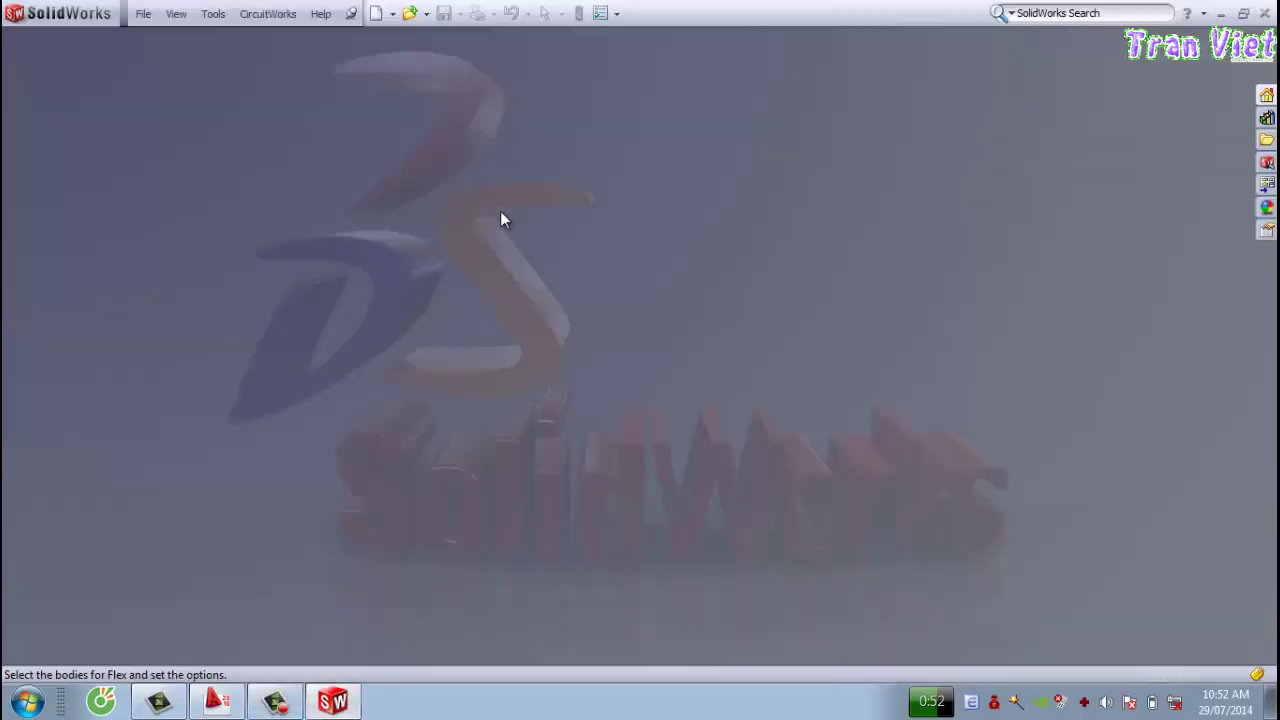
pyautogui.click(377, 13)
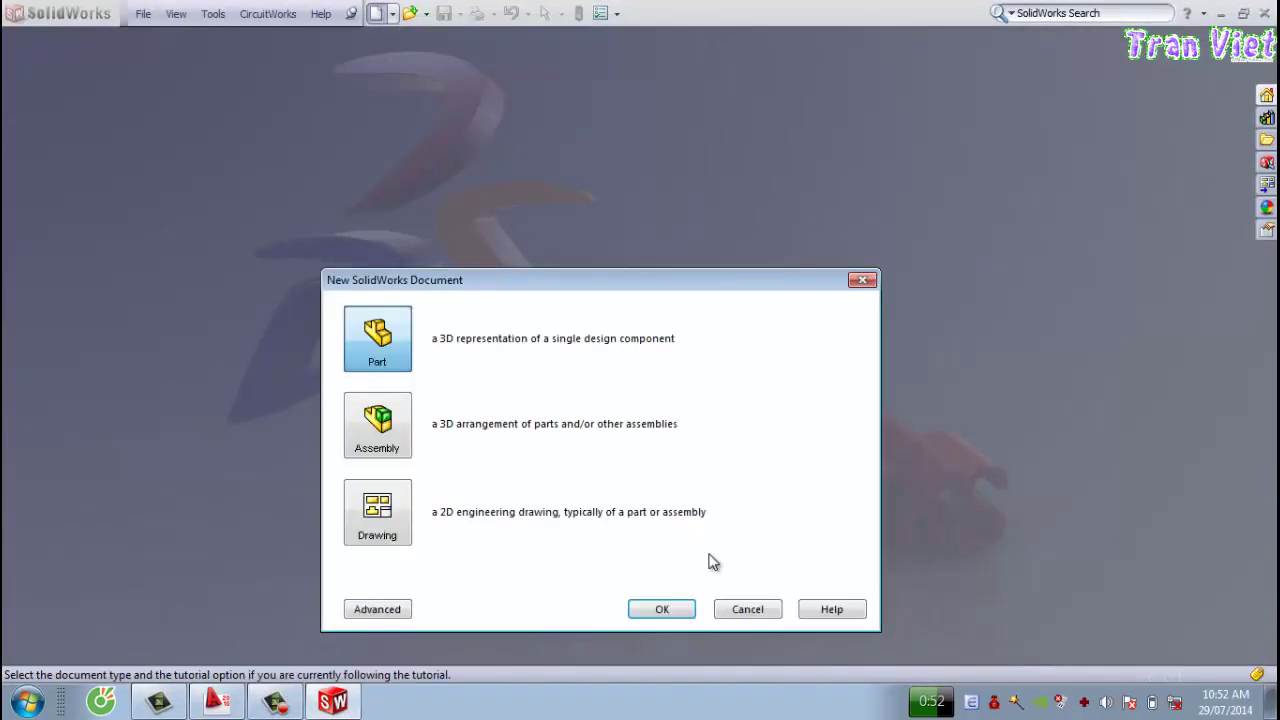
pyautogui.click(373, 508)
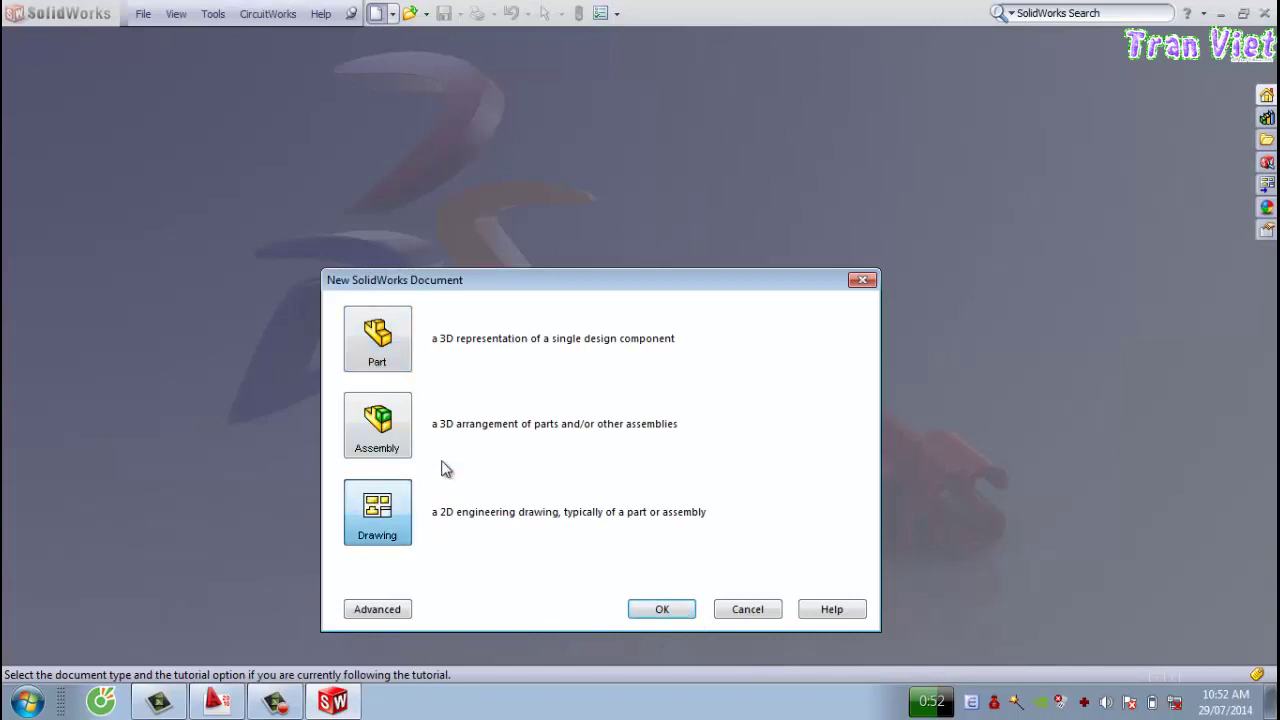
pyautogui.click(665, 611)
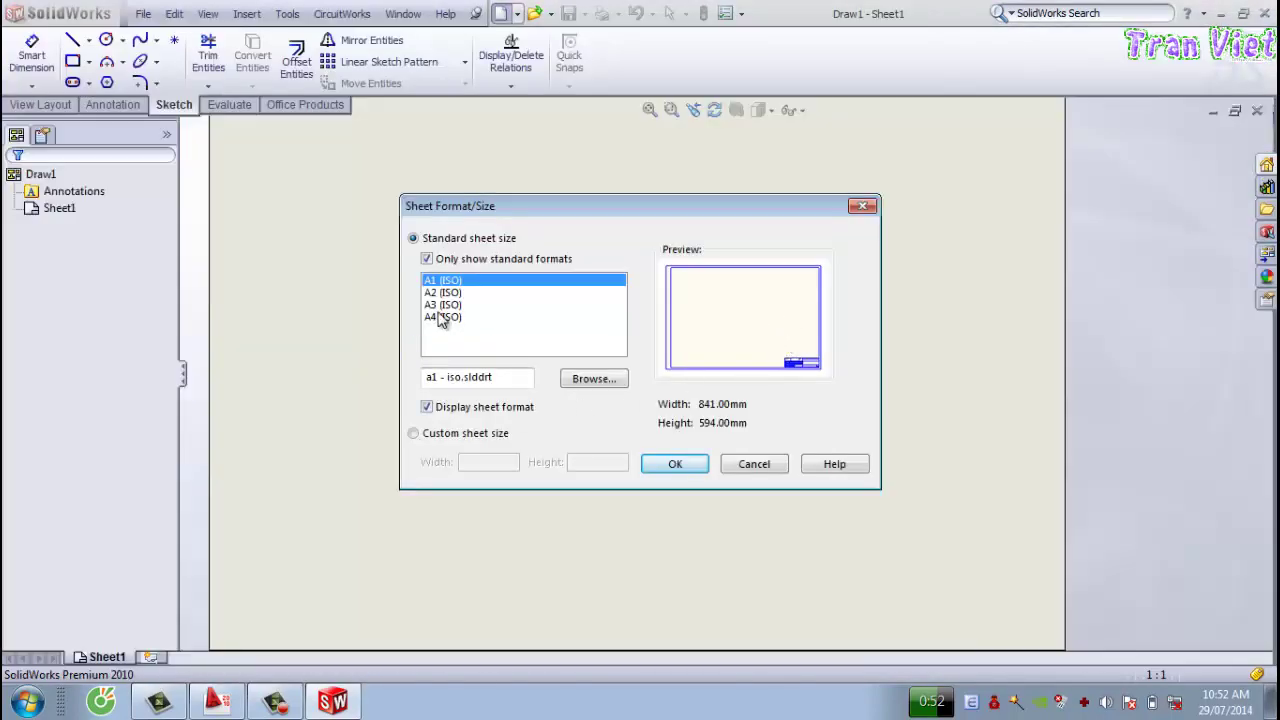
pyautogui.click(450, 305)
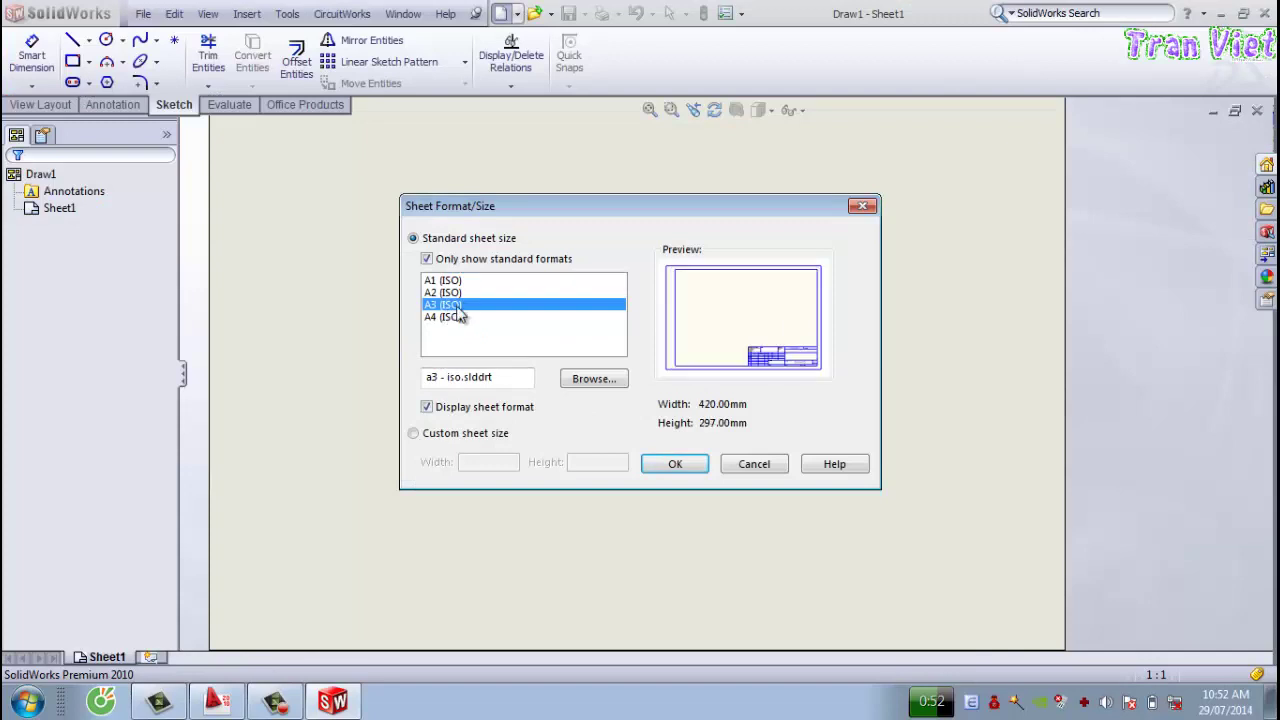
pyautogui.click(685, 474)
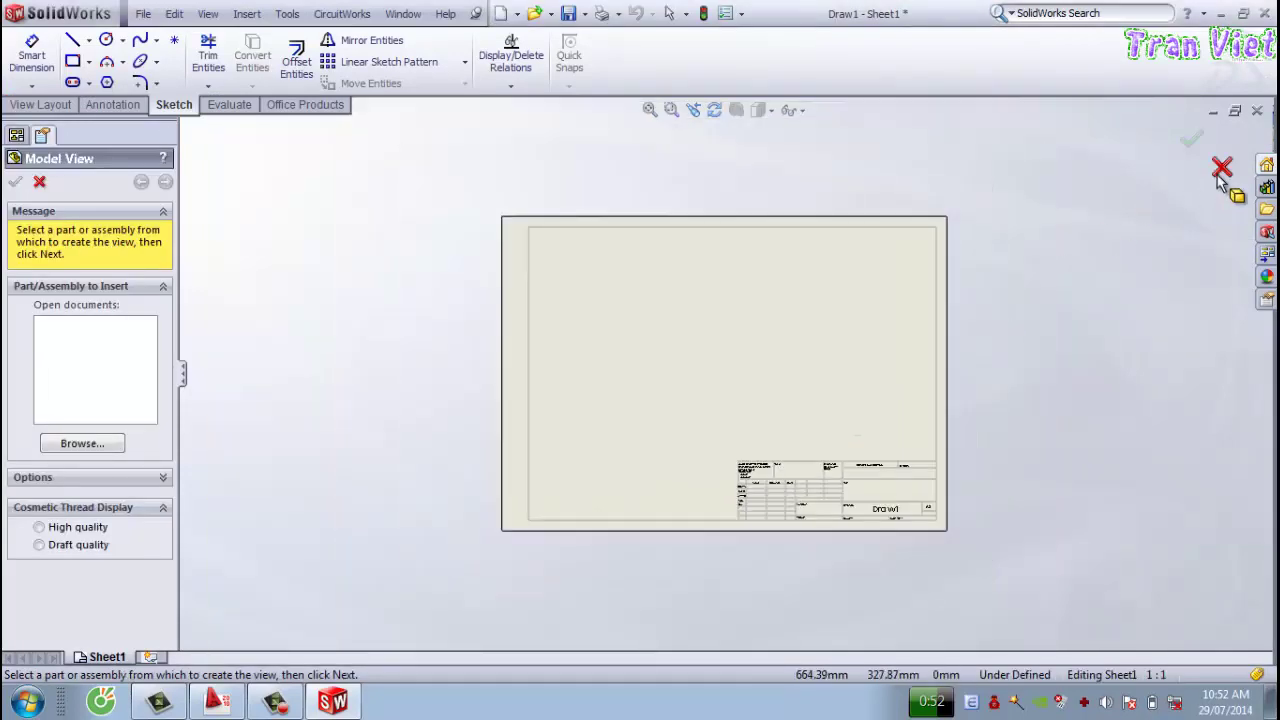
pyautogui.click(1220, 170)
# Delete the default border and title block from Draw1's sheet format
pyautogui.scroll(-2, 775, 328)
pyautogui.rightClick(756, 315)
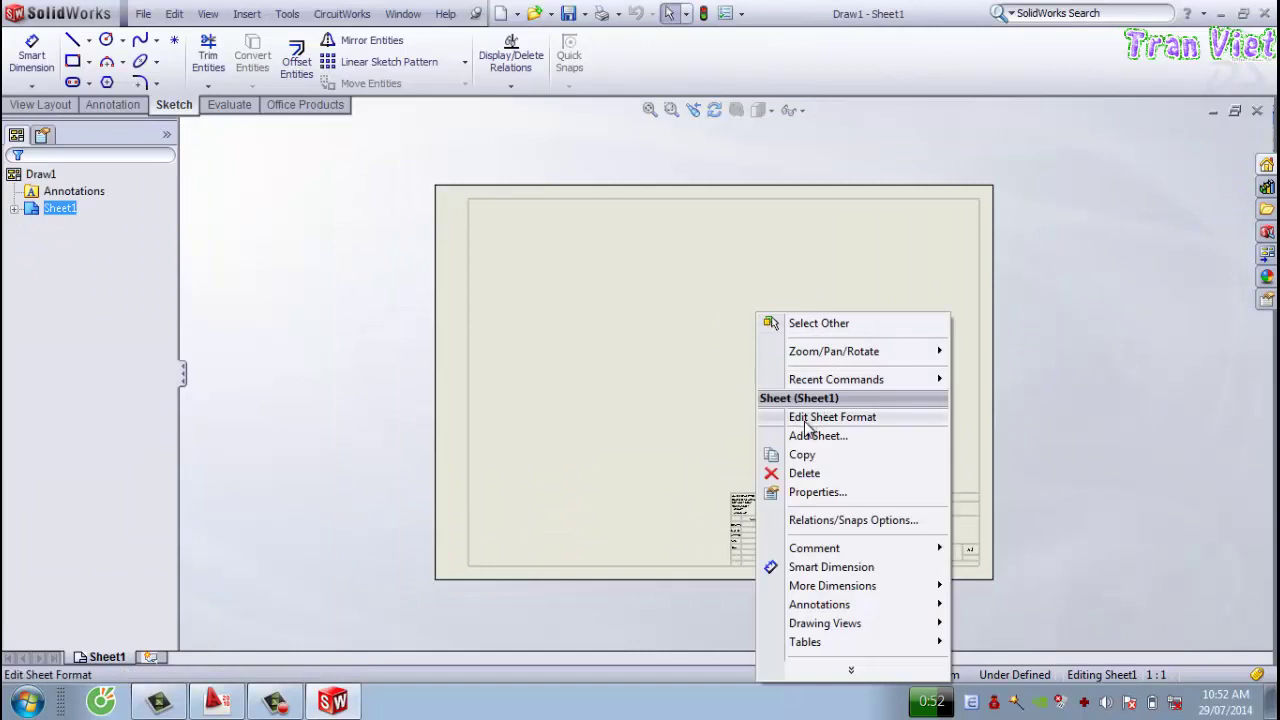
pyautogui.click(806, 427)
pyautogui.moveTo(460, 197)
pyautogui.mouseDown()
pyautogui.moveTo(1000, 585)
pyautogui.moveTo(987, 578)
pyautogui.mouseUp()
pyautogui.press('Delete')
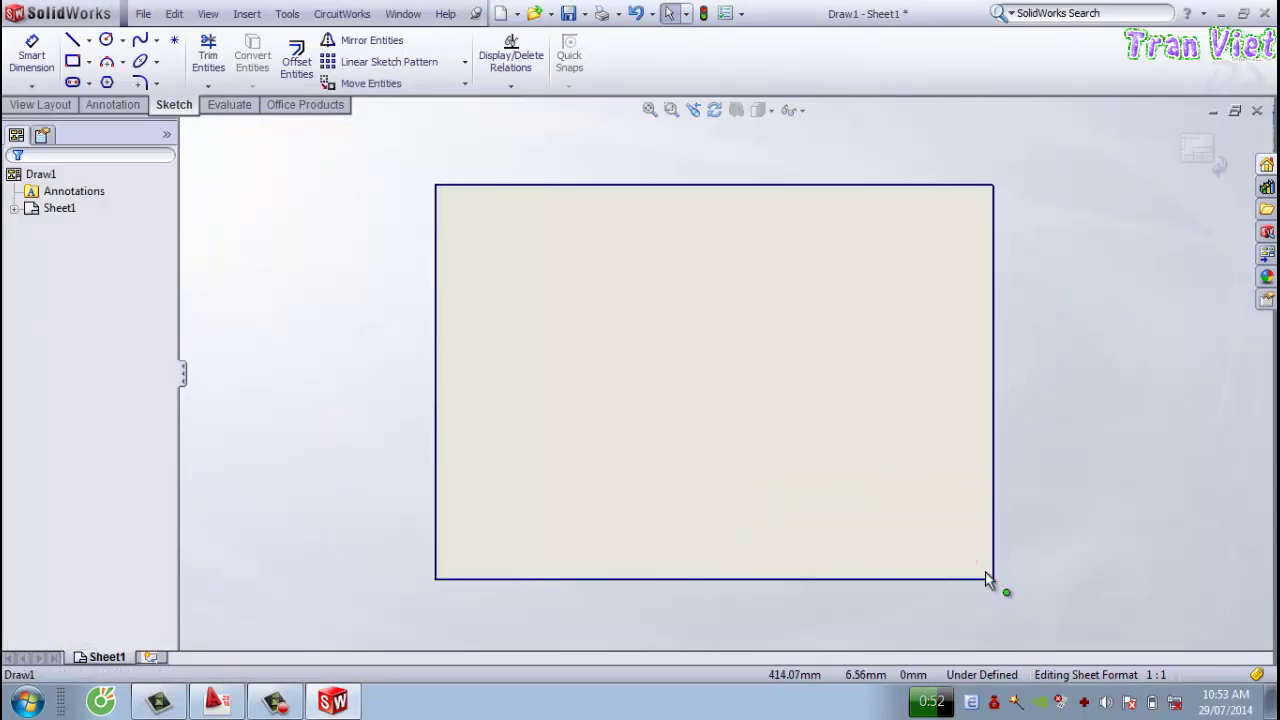
pyautogui.click(1198, 150)
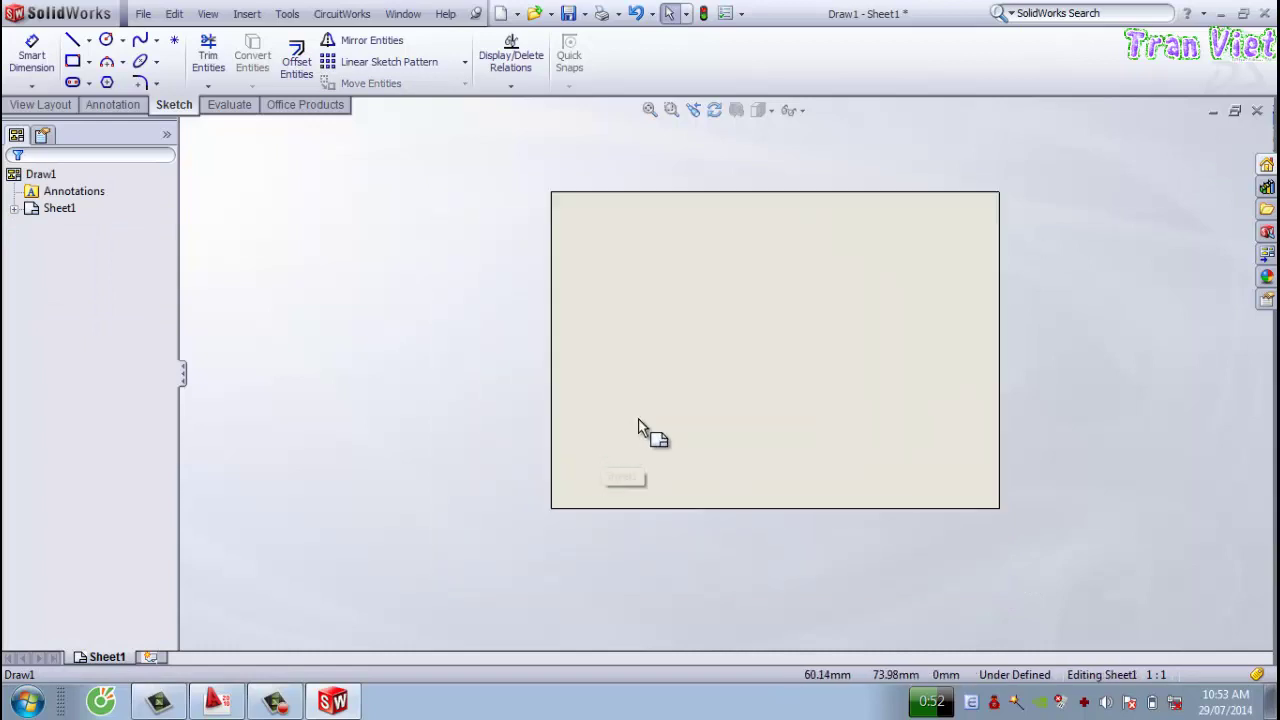
pyautogui.scroll(-1, 640, 428)
pyautogui.scroll(-2, 1034, 384)
pyautogui.scroll(3, 675, 337)
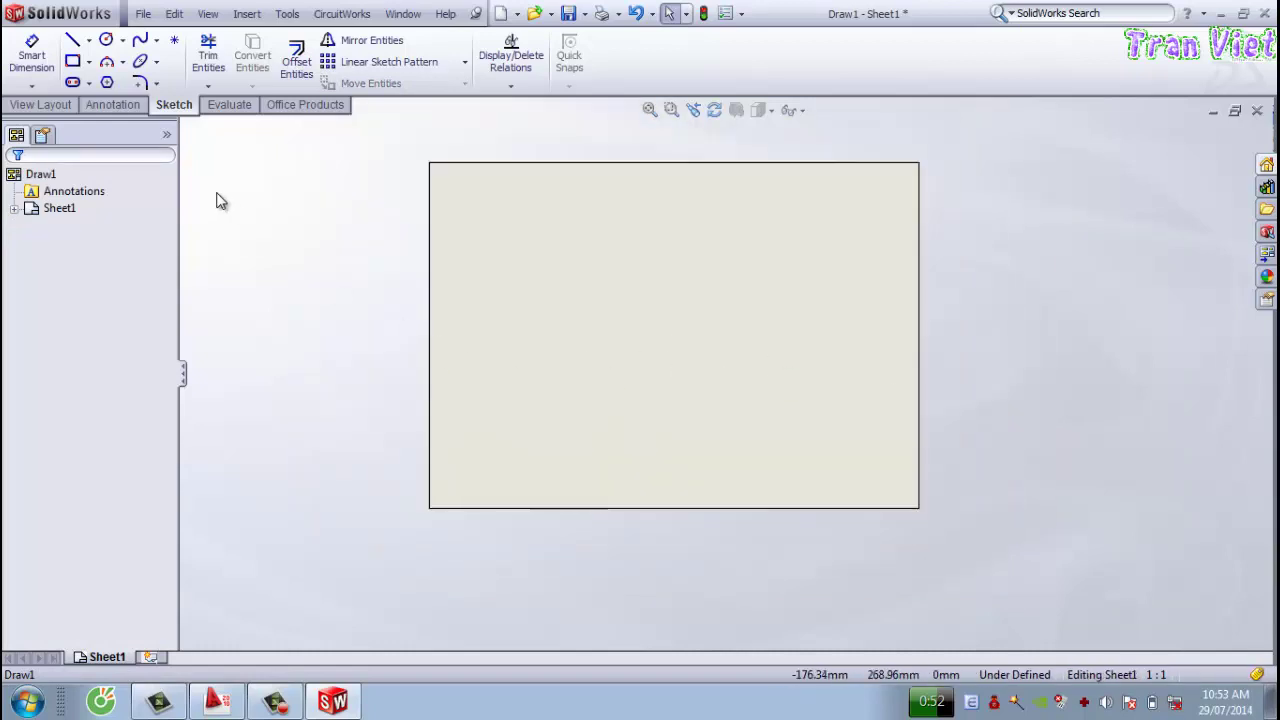
# Select 0.DWG on the Desktop as a Dwg Files (*.dwg) import via Insert > DXF/DWG
pyautogui.click(247, 16)
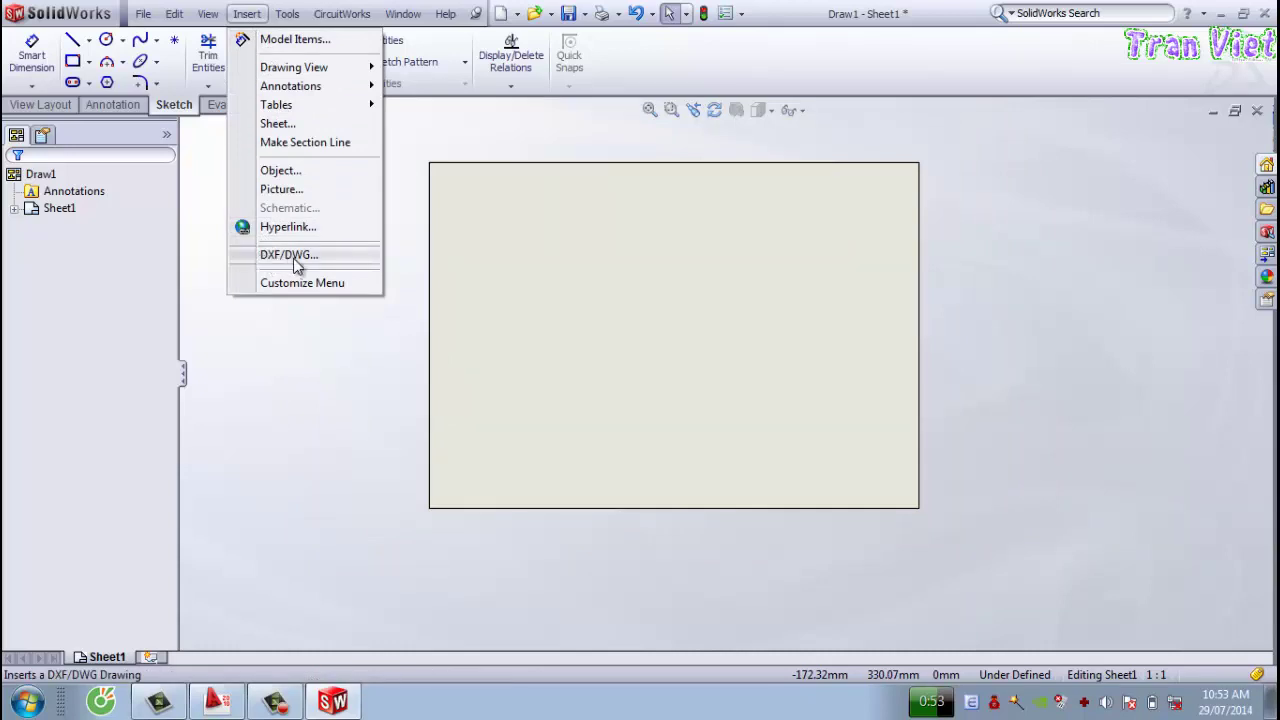
pyautogui.click(295, 256)
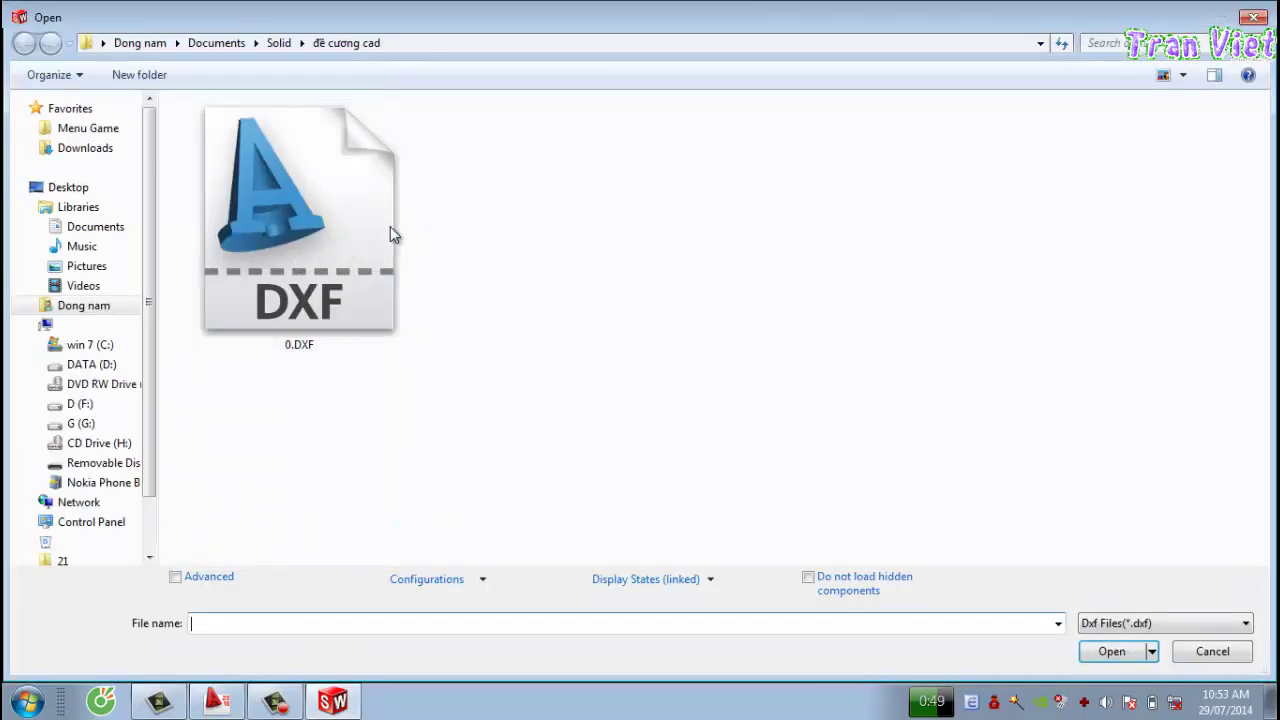
pyautogui.click(82, 187)
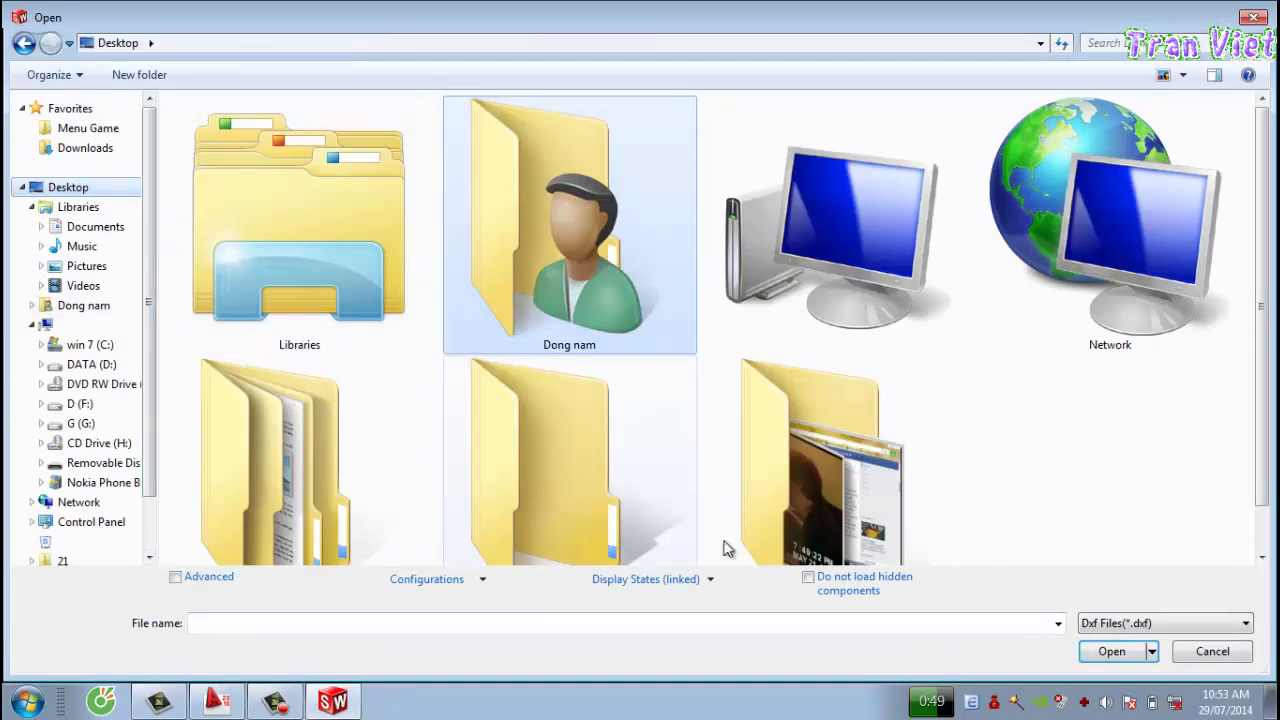
pyautogui.scroll(-1, 808, 470)
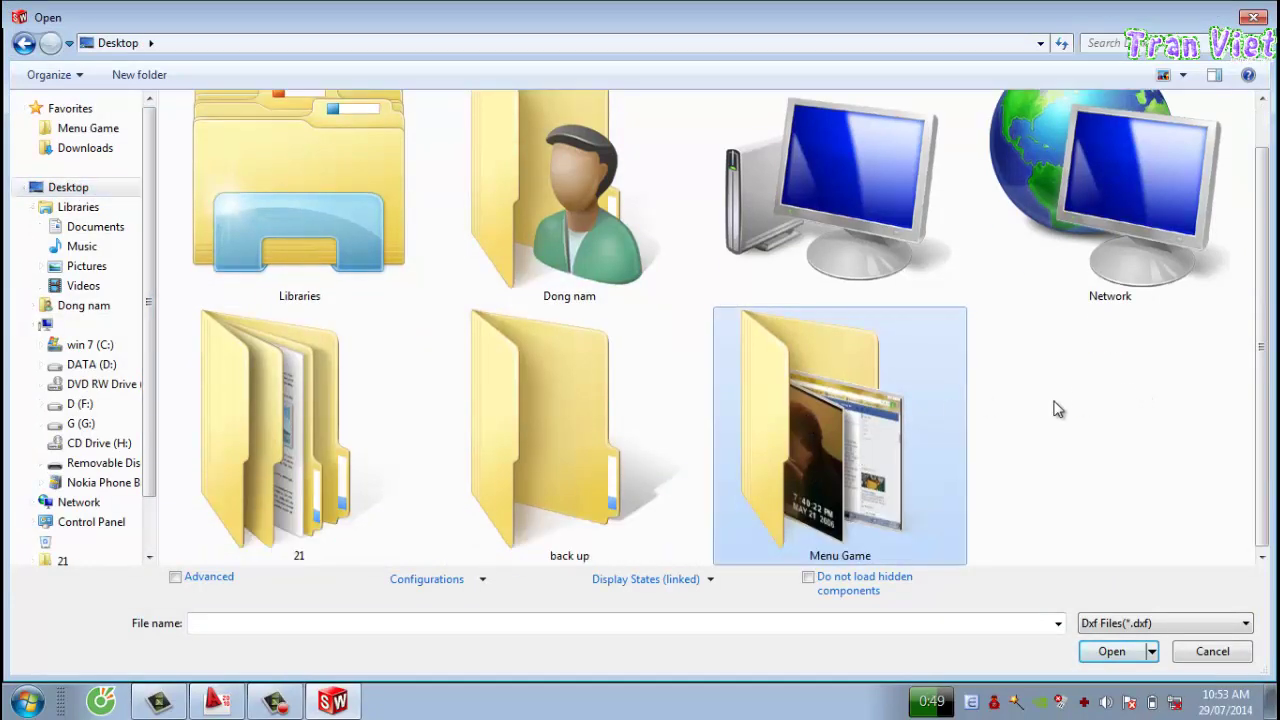
pyautogui.click(1118, 626)
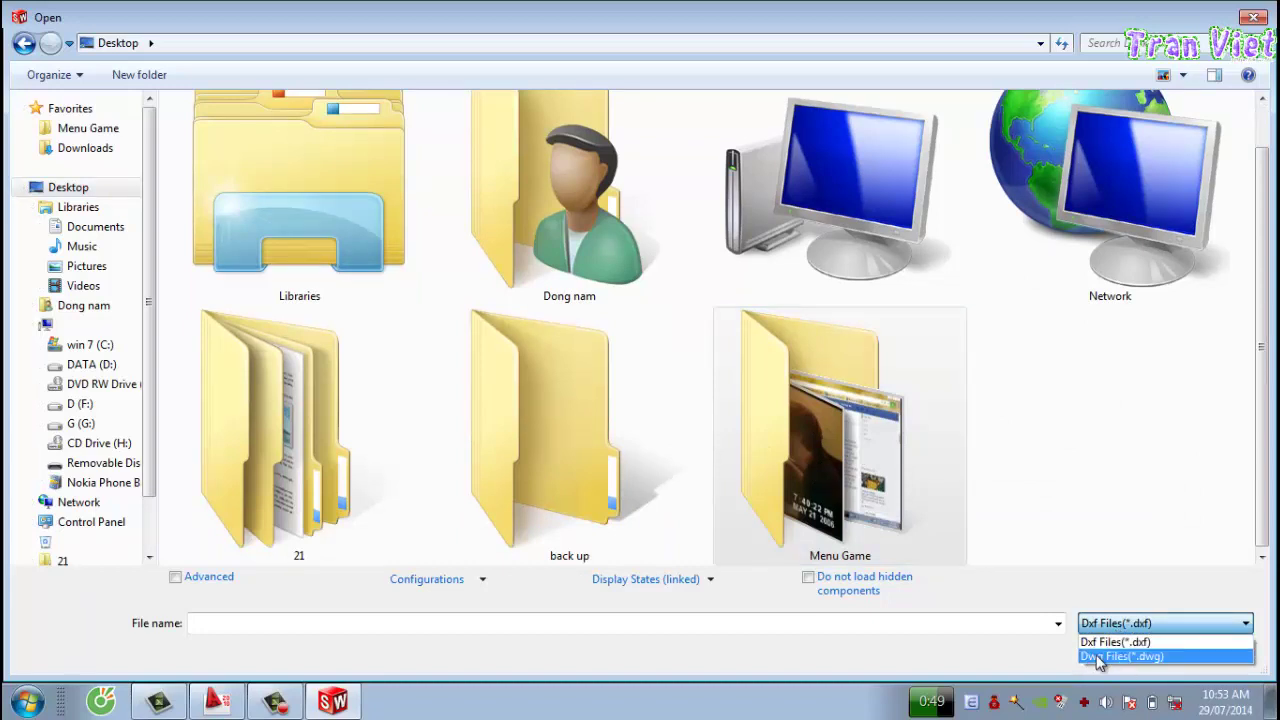
pyautogui.click(1107, 657)
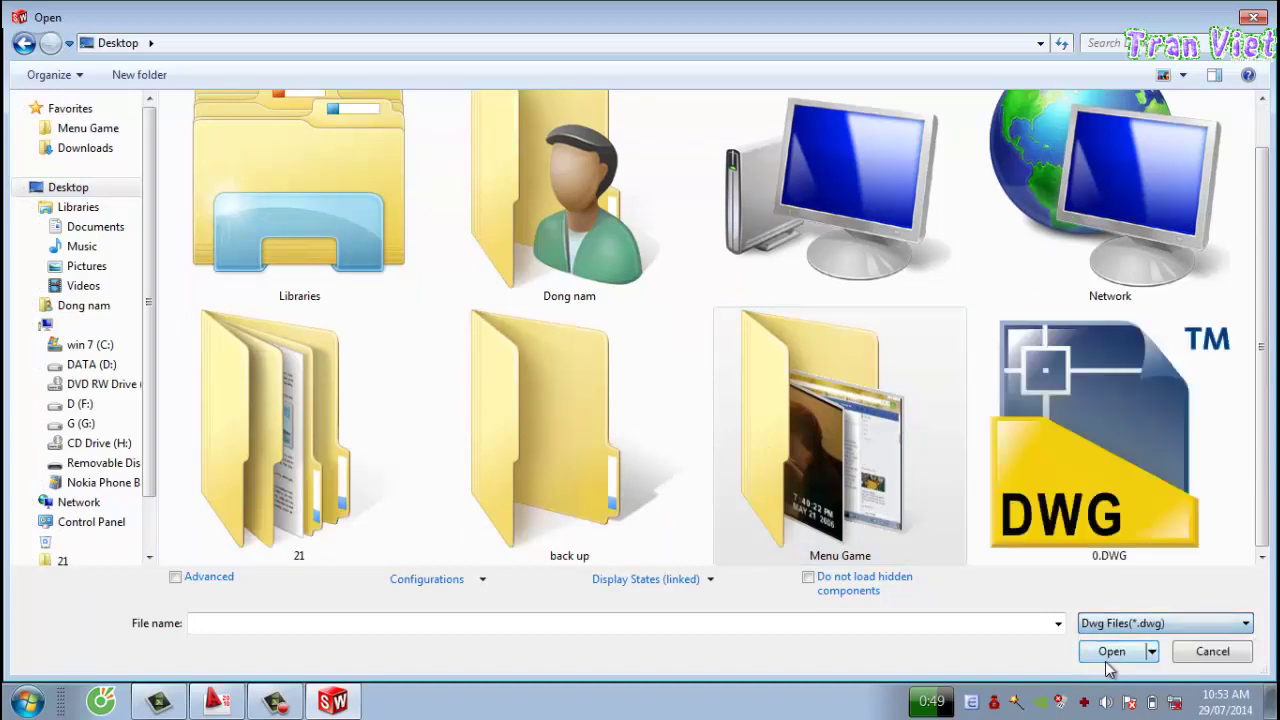
pyautogui.click(1160, 455)
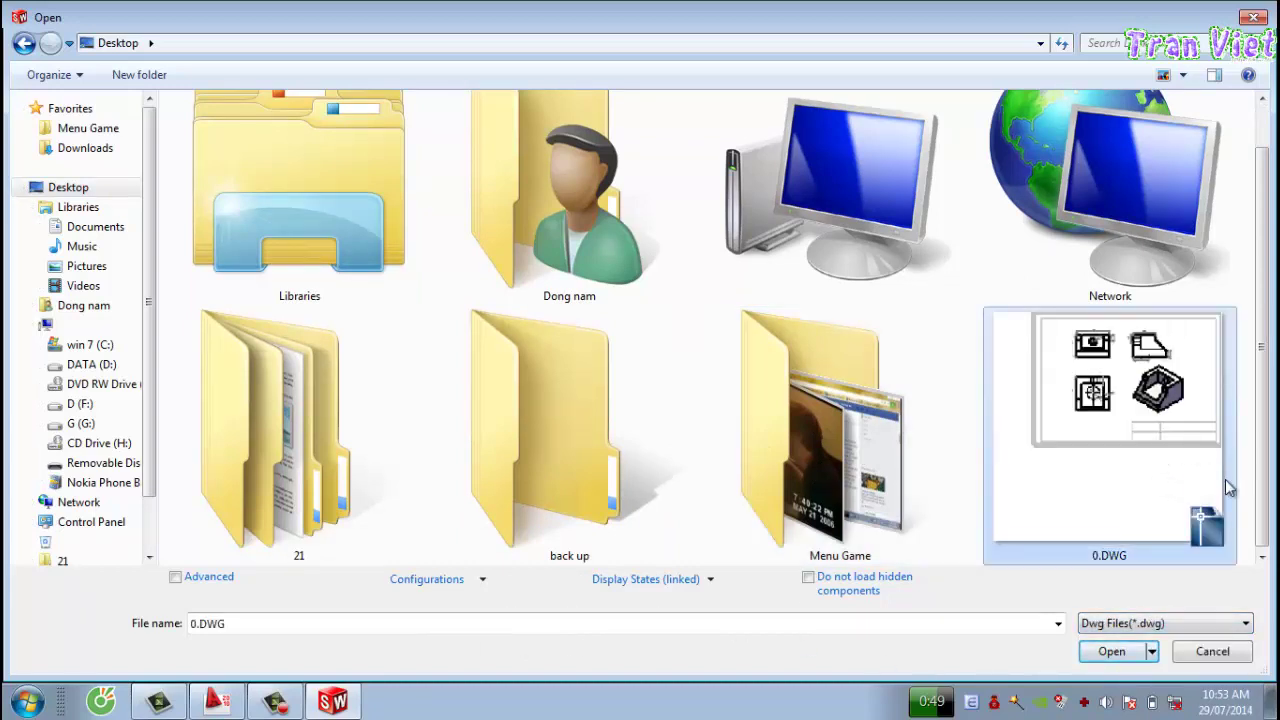
# Import 0.DWG with default layer mapping onto an A3 - Landscape sheet at 1:2
pyautogui.click(1113, 652)
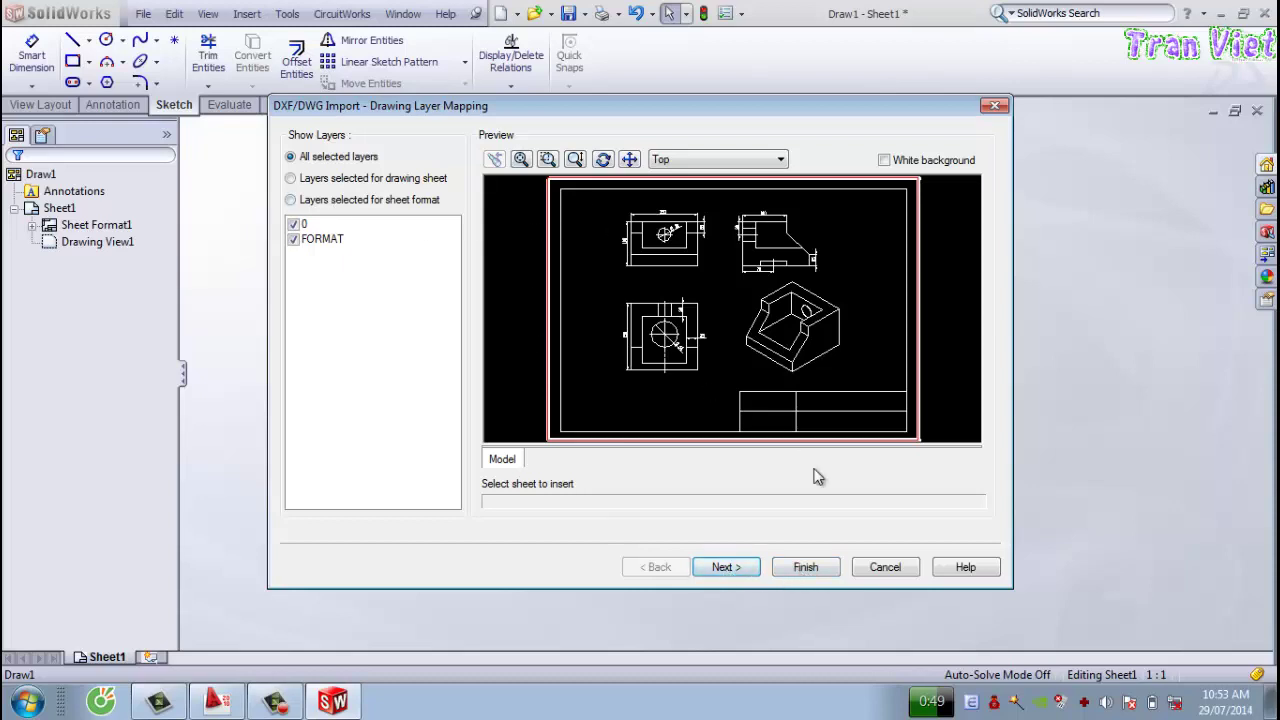
pyautogui.click(709, 568)
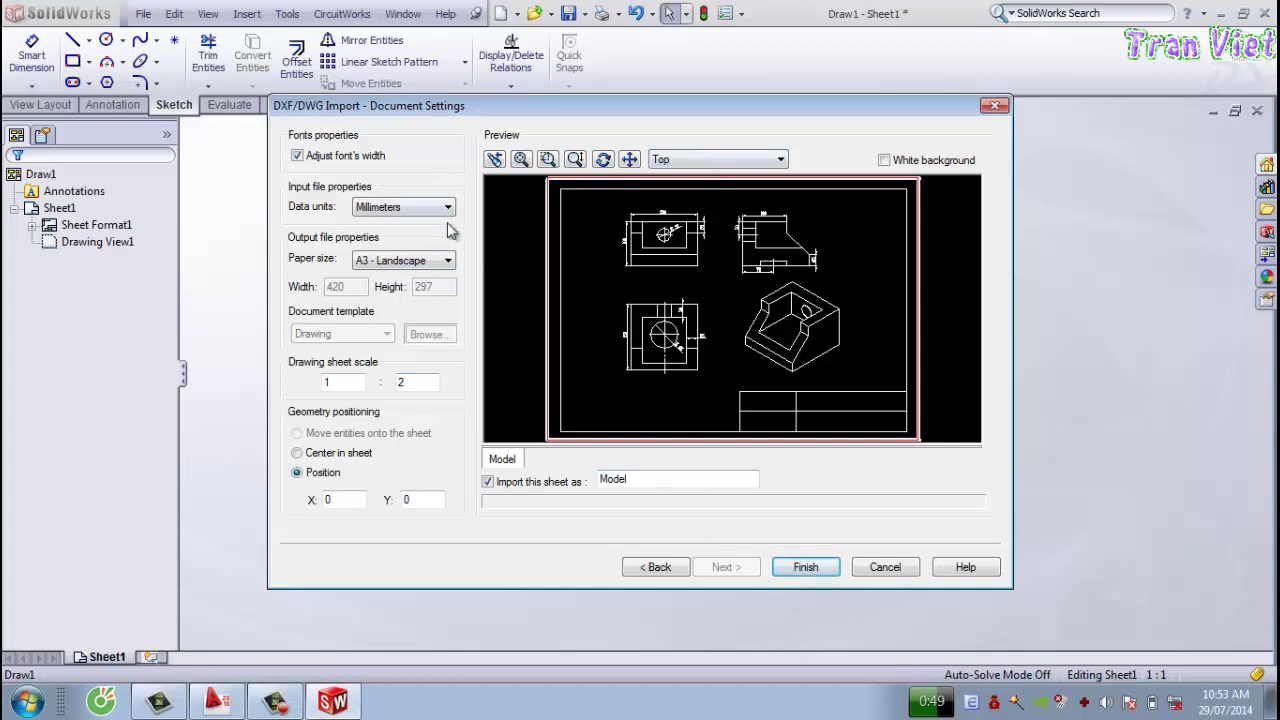
pyautogui.click(806, 567)
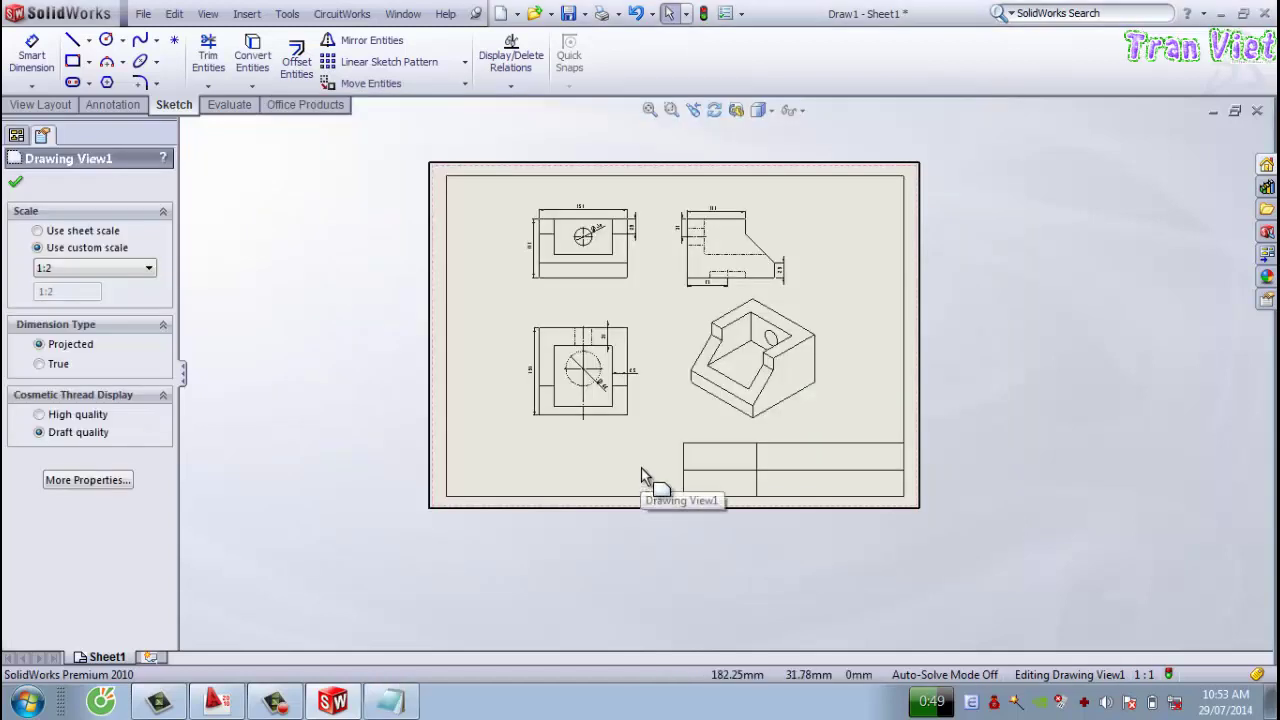
# Try Drawing View1 at a custom 1:1 scale
pyautogui.scroll(-1, 600, 335)
pyautogui.scroll(1, 680, 315)
pyautogui.scroll(-1, 760, 315)
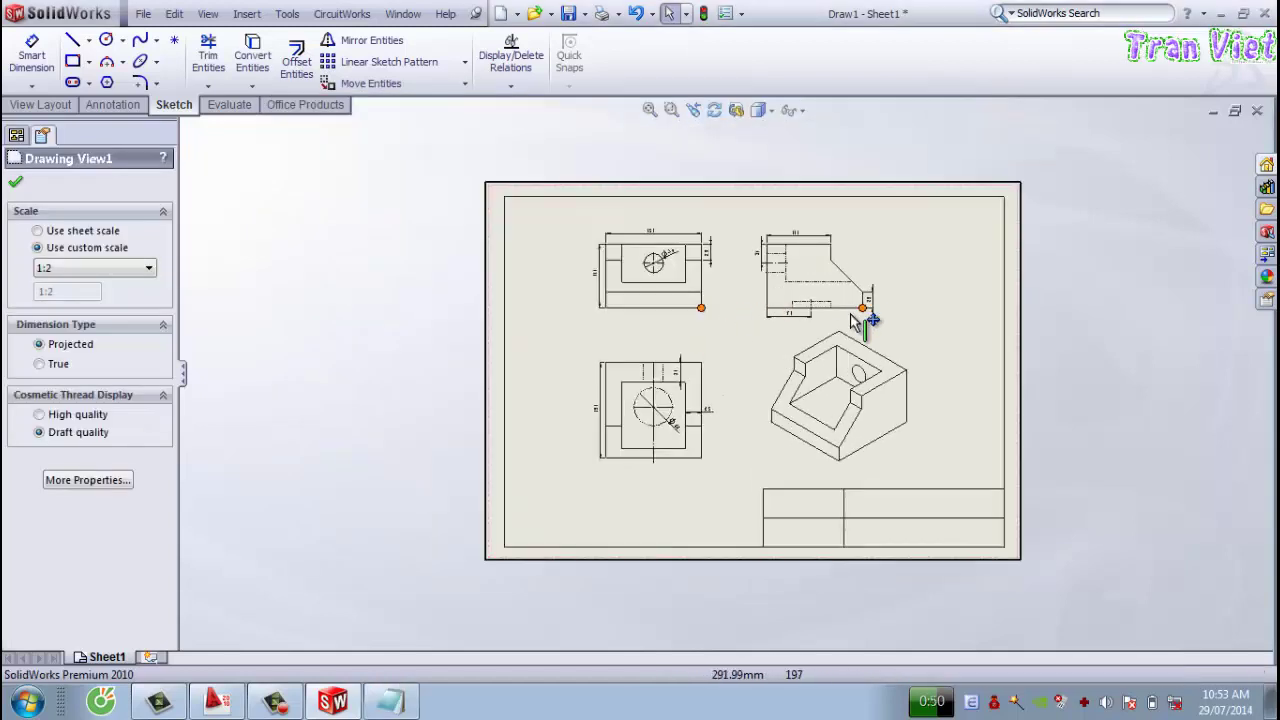
pyautogui.scroll(-2, 790, 300)
pyautogui.scroll(-1, 550, 420)
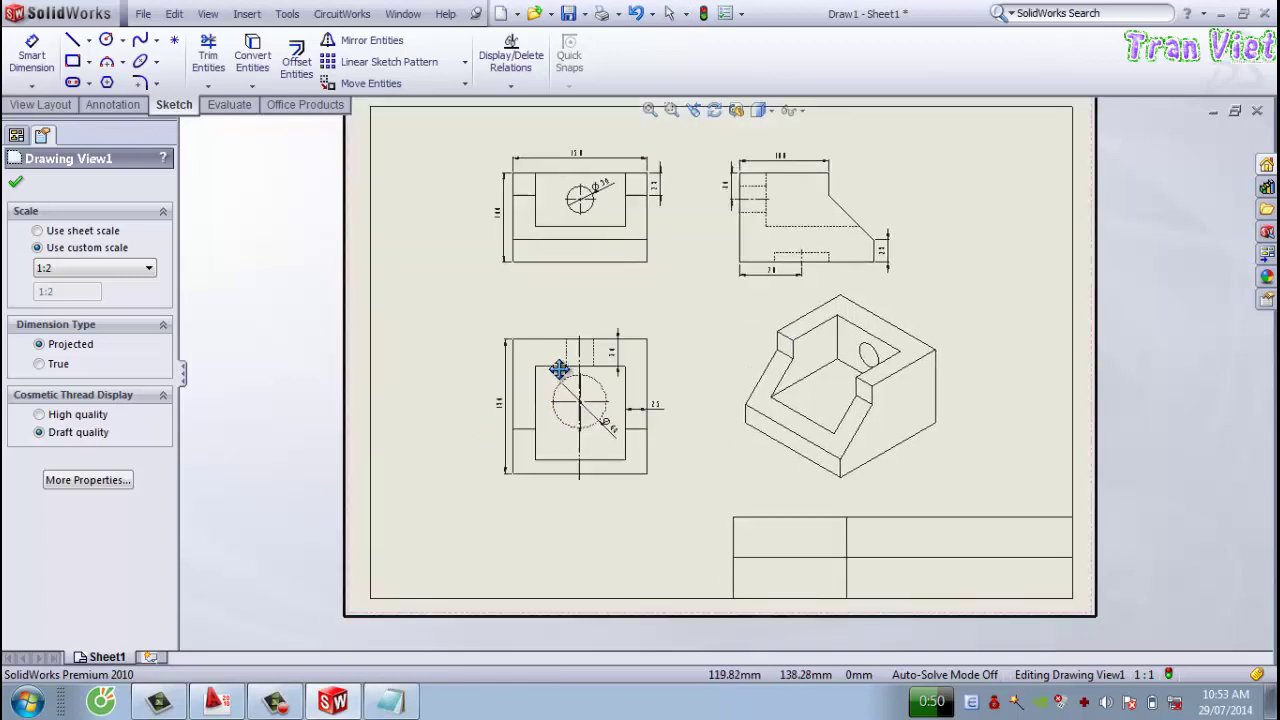
pyautogui.click(115, 268)
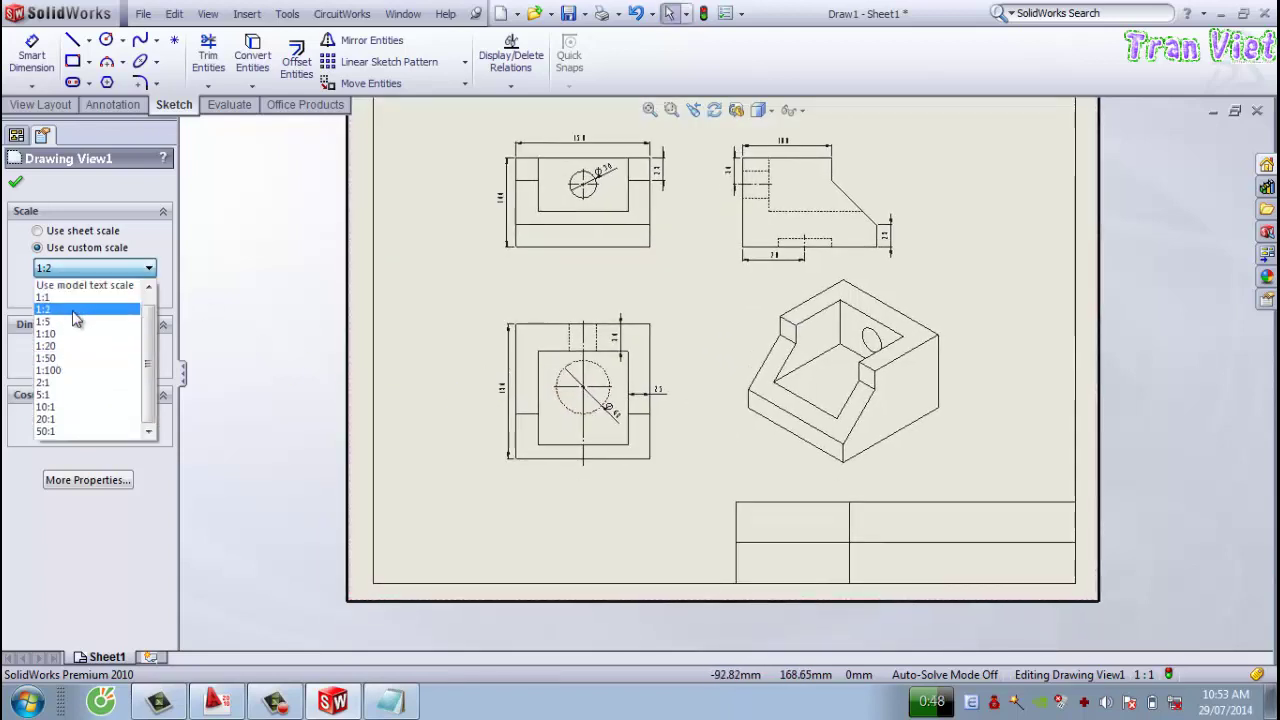
pyautogui.click(75, 297)
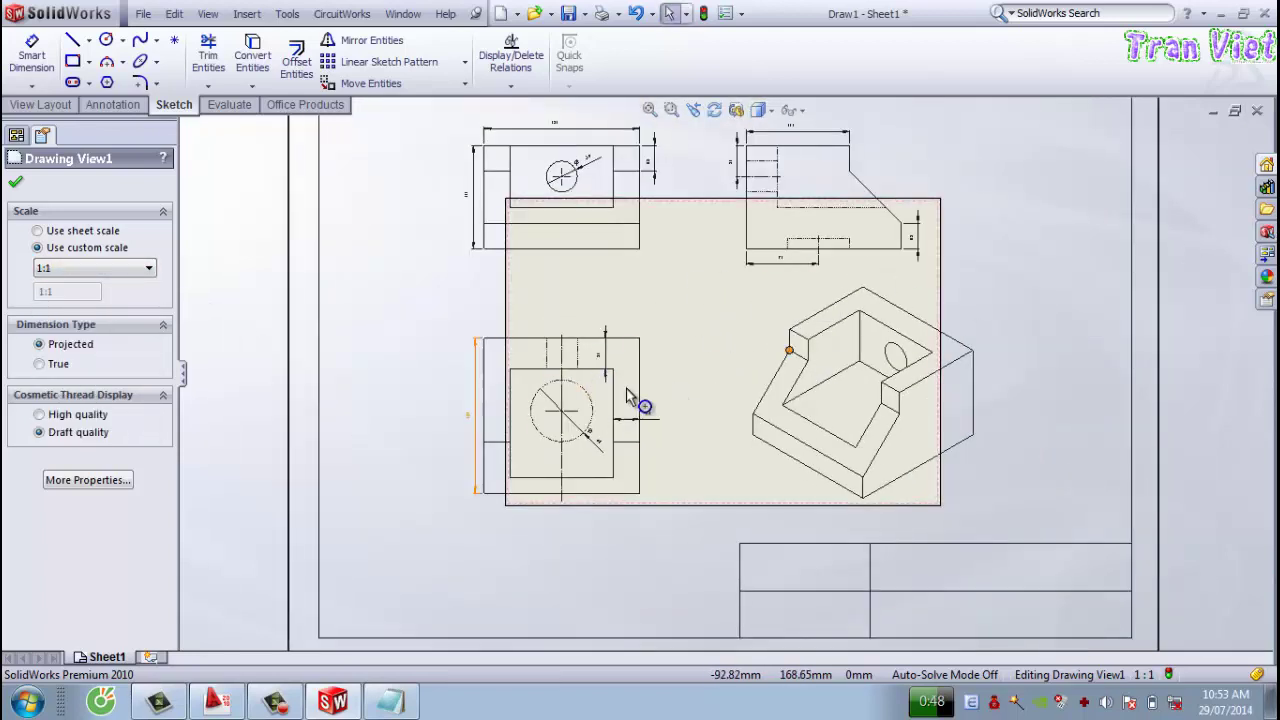
# Return Drawing View1 to 1:2 scale, fit the sheet, and close its properties
pyautogui.click(125, 270)
pyautogui.click(43, 309)
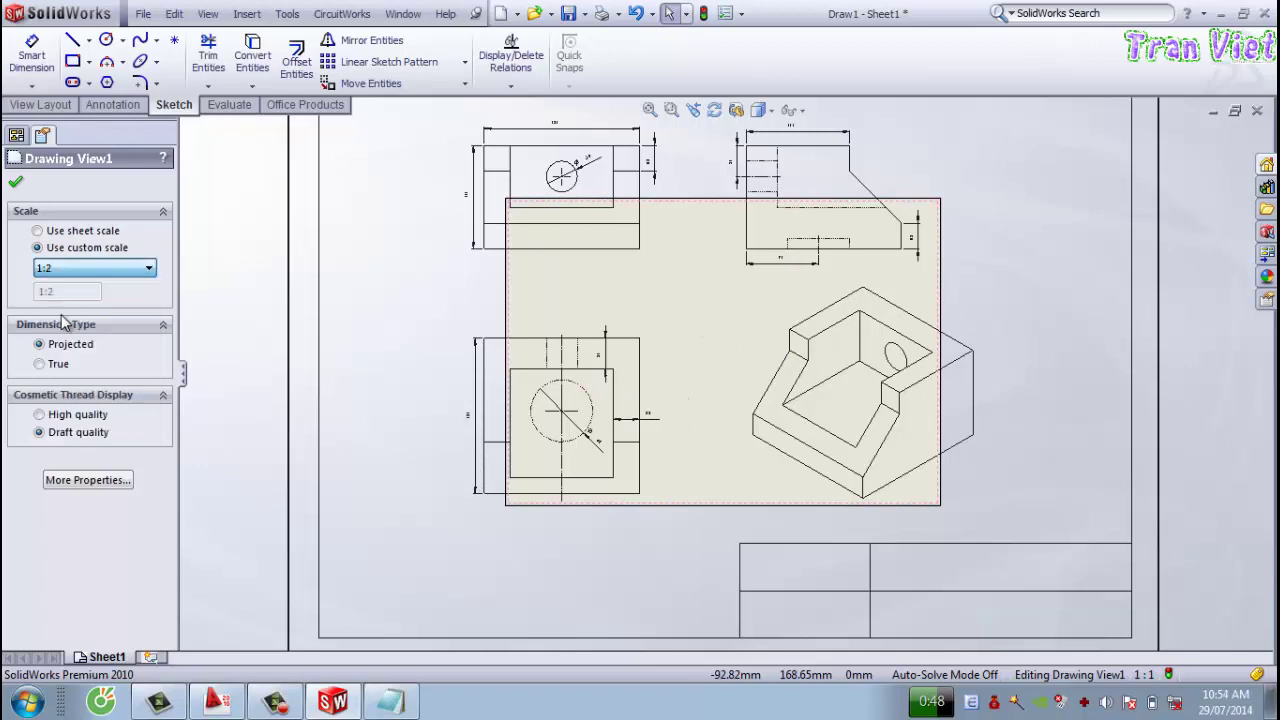
pyautogui.press('f')
pyautogui.scroll(-1, 808, 418)
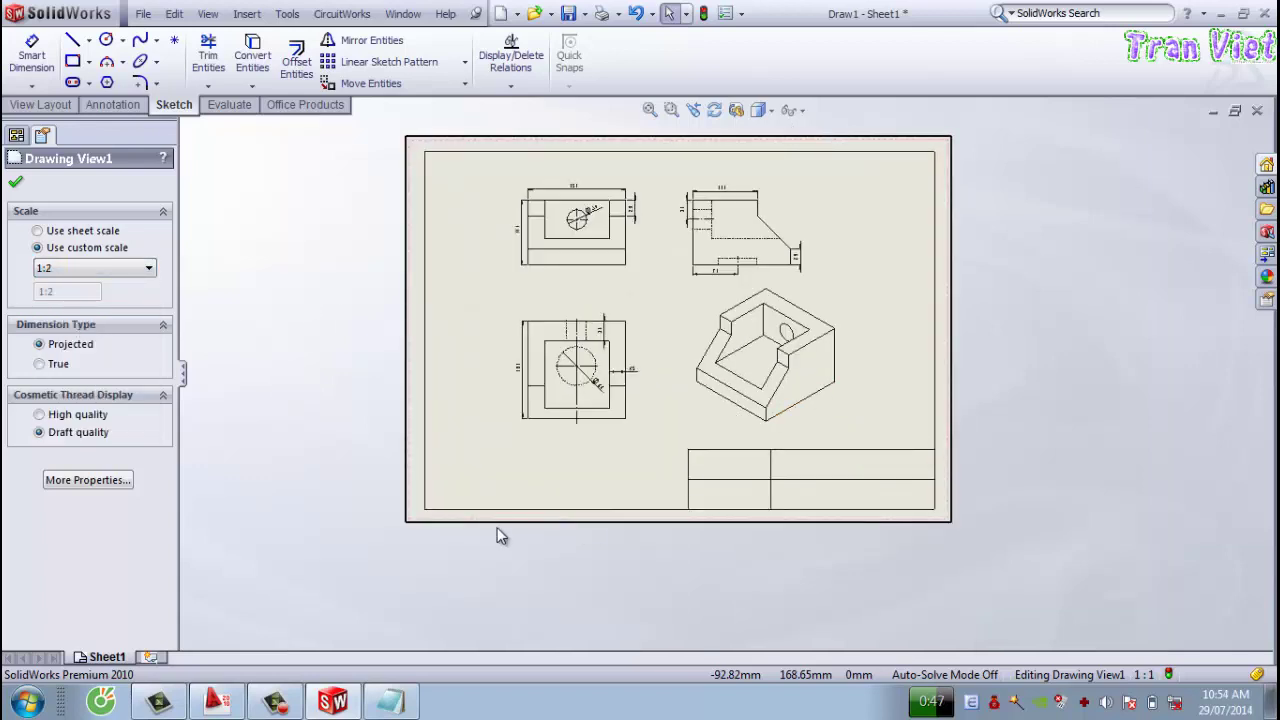
pyautogui.scroll(-1, 670, 436)
pyautogui.click(15, 181)
pyautogui.scroll(2, 725, 379)
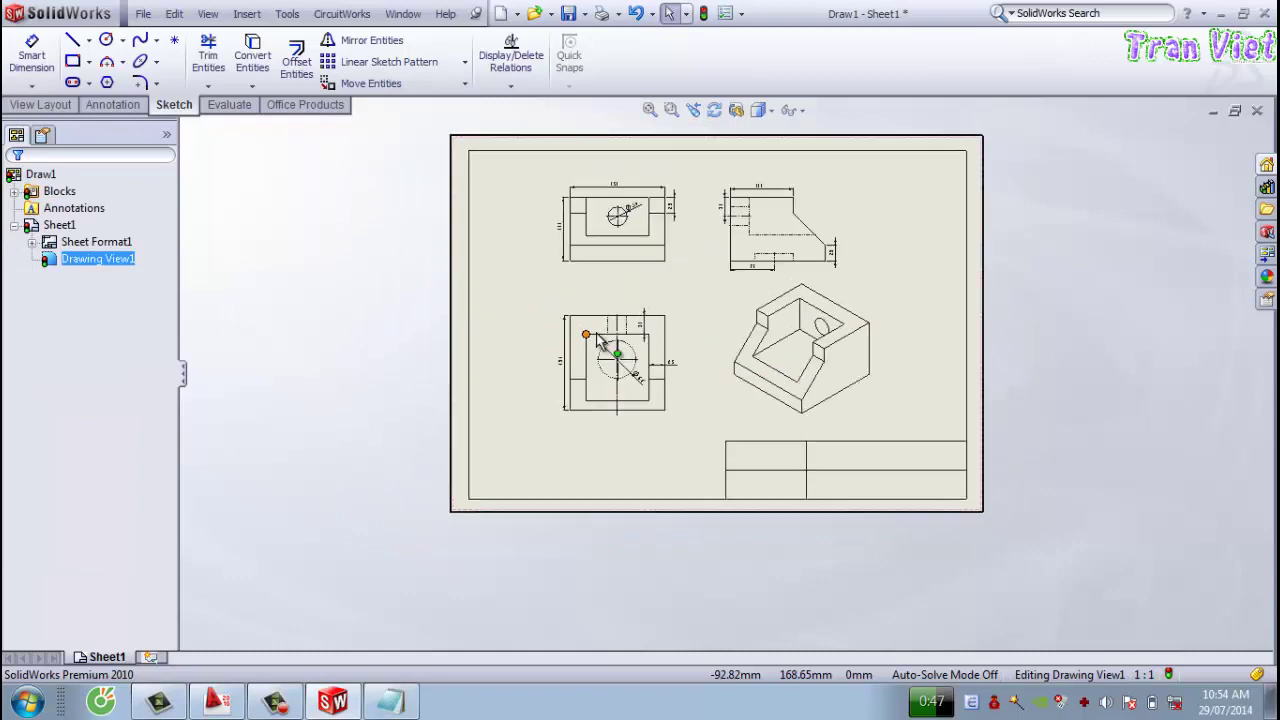
pyautogui.scroll(-1, 550, 355)
pyautogui.scroll(-1, 893, 308)
pyautogui.scroll(-1, 623, 329)
pyautogui.scroll(-1, 519, 454)
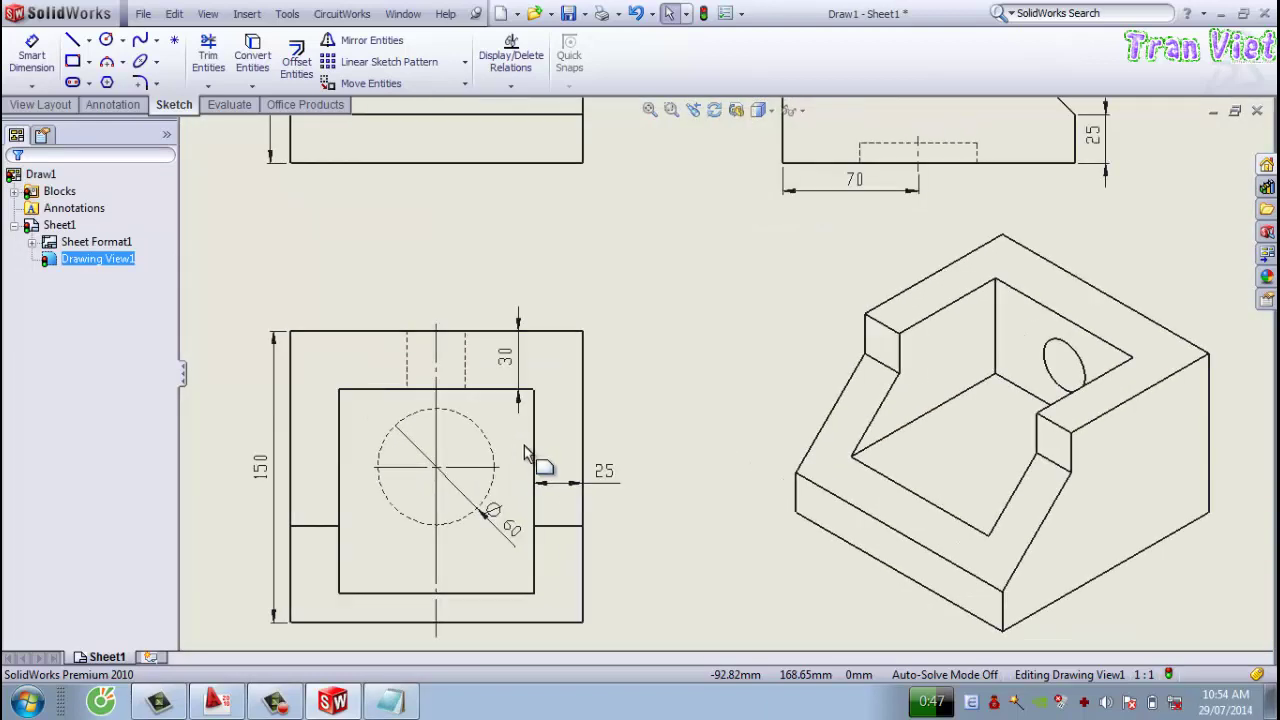
pyautogui.scroll(1, 540, 310)
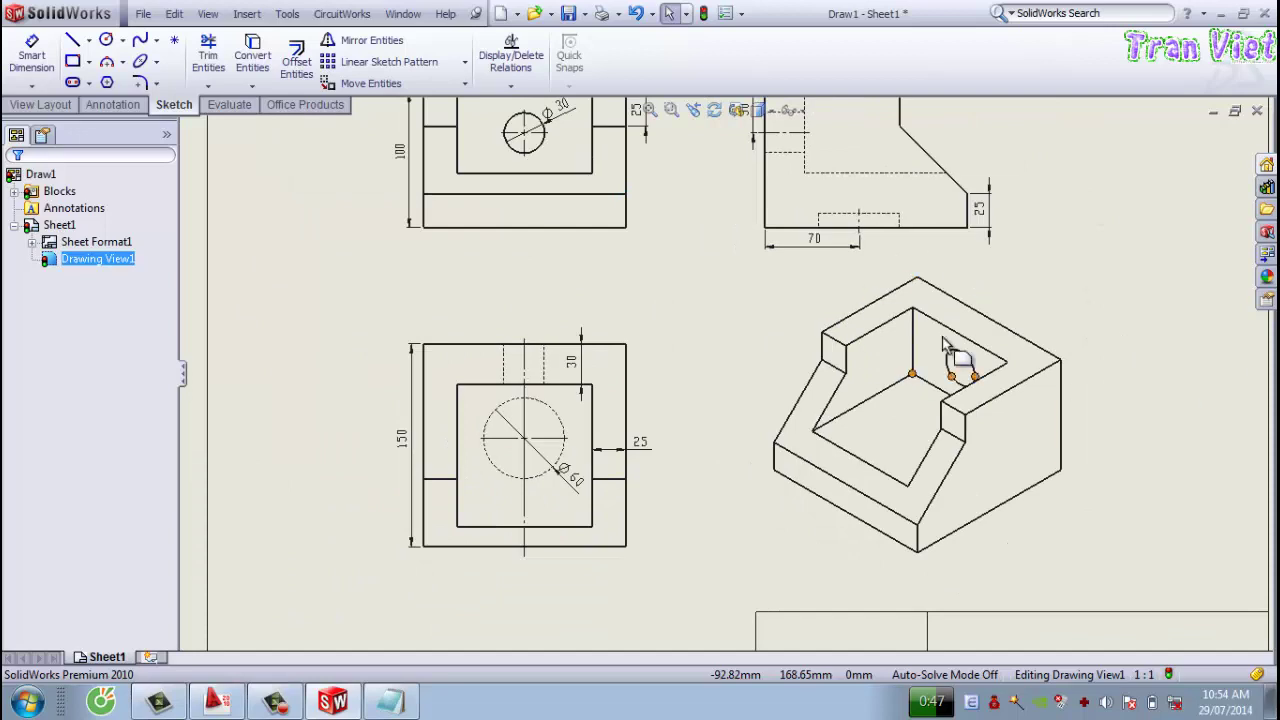
pyautogui.scroll(2, 567, 513)
pyautogui.scroll(-1, 530, 380)
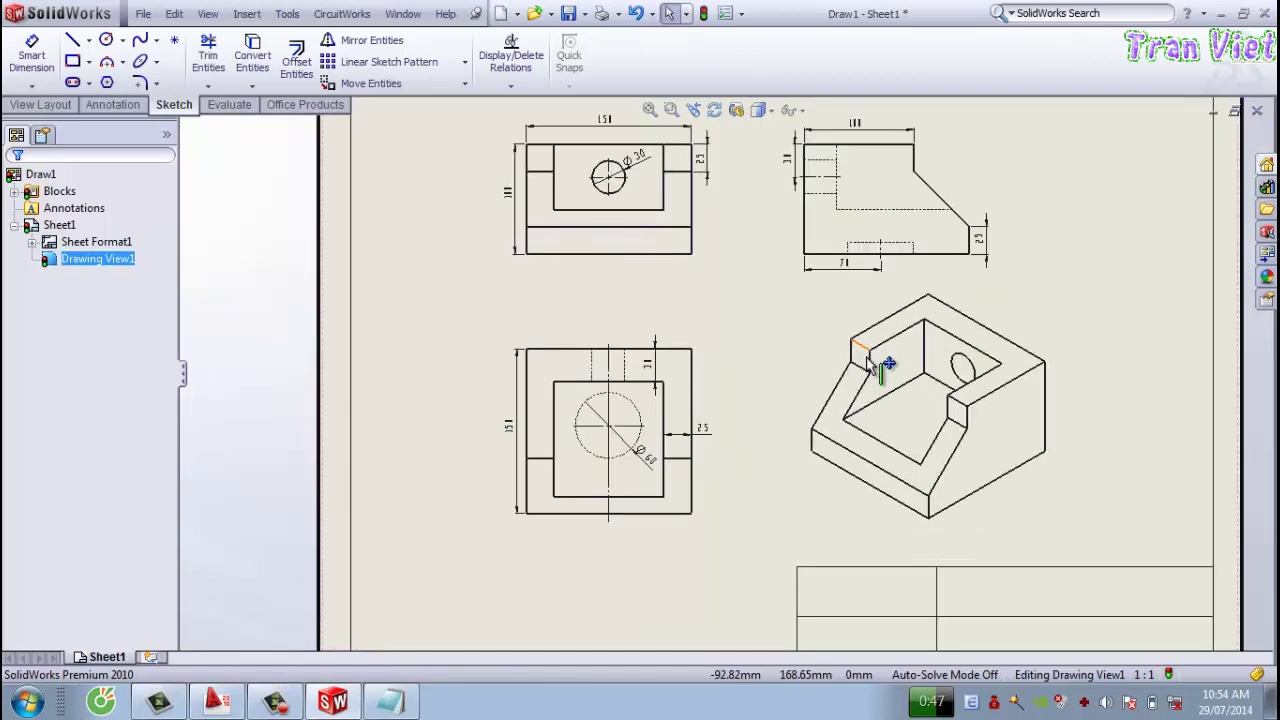
pyautogui.scroll(1, 886, 360)
pyautogui.scroll(1, 816, 410)
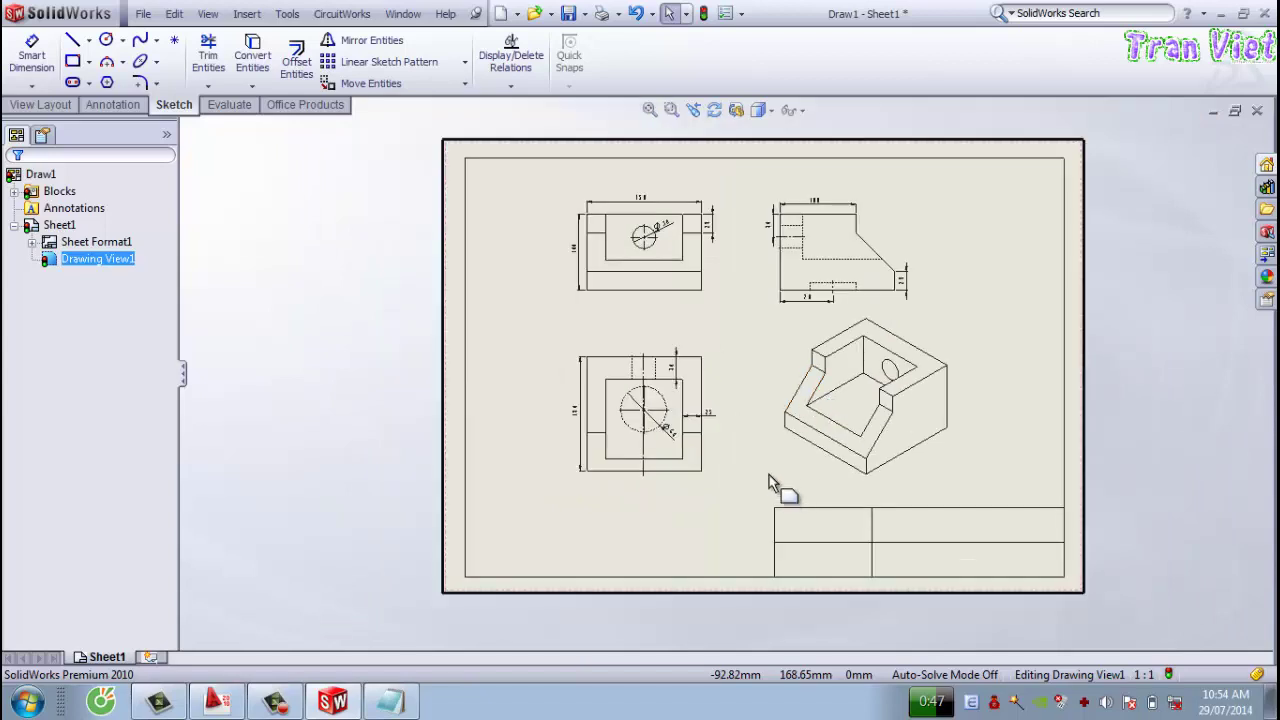
pyautogui.scroll(-1, 785, 495)
pyautogui.scroll(-2, 843, 432)
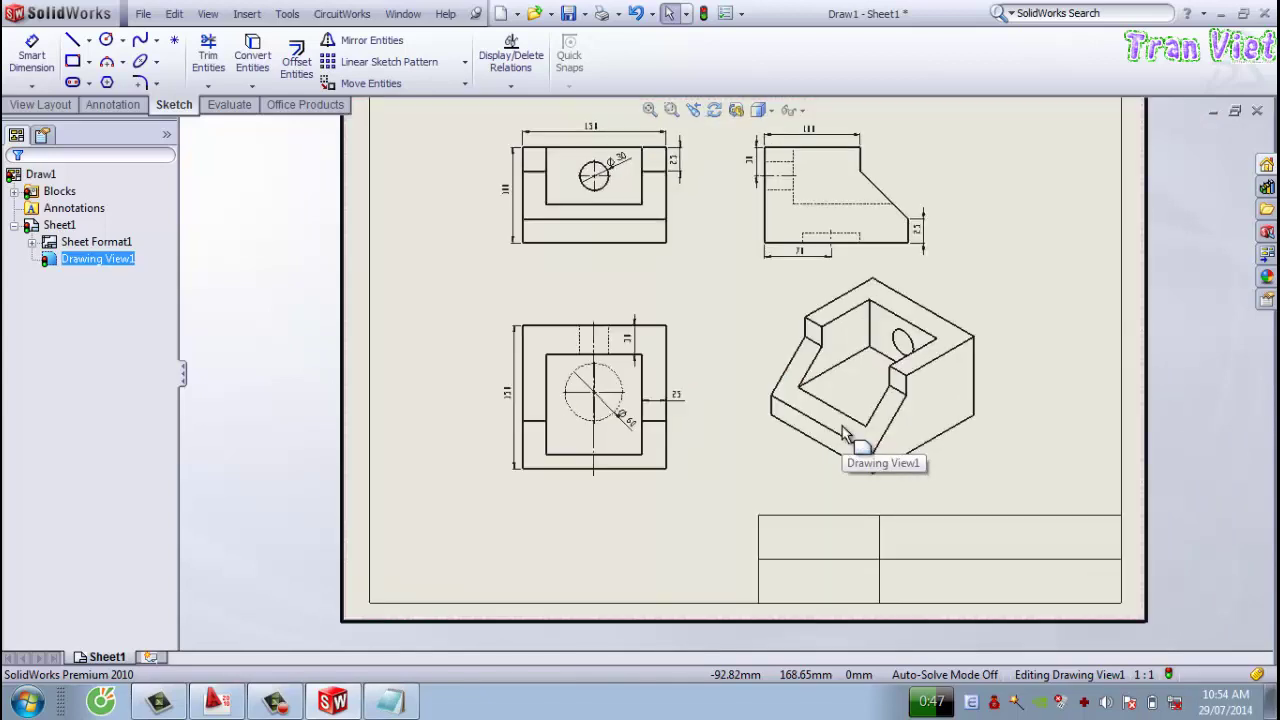